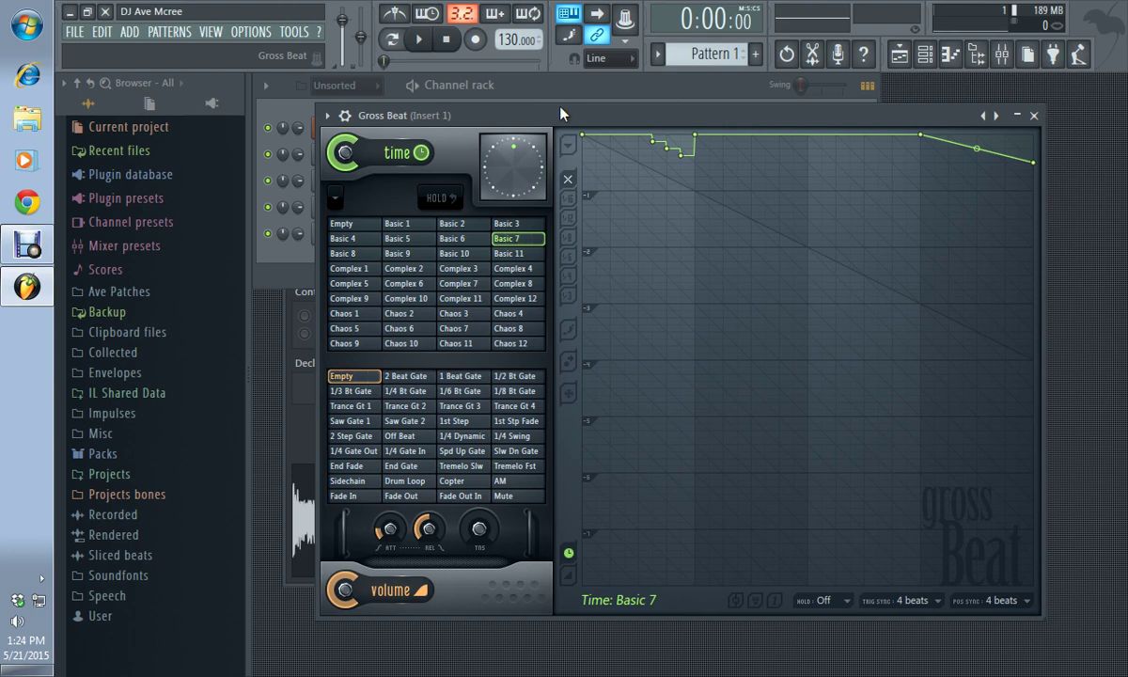
Select the Empty time slot in Gross Beat and delete the Fruity Keyboard Controller channel from the channel rack.
left_click(369, 225)
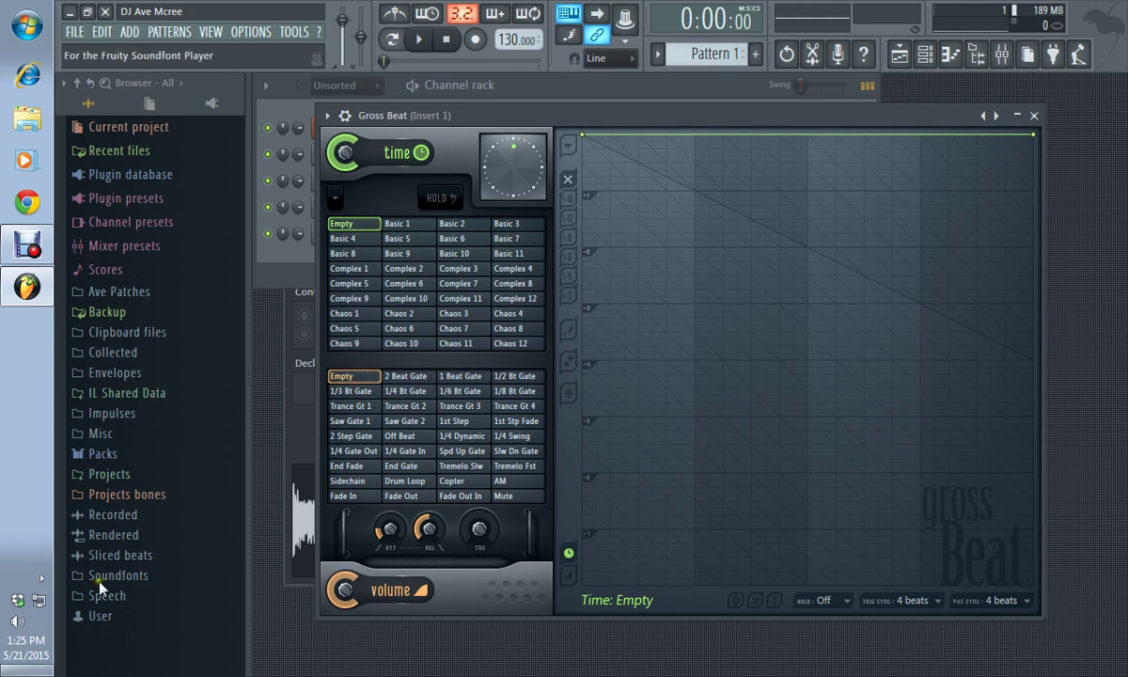
left_click(599, 86)
right_click(356, 139)
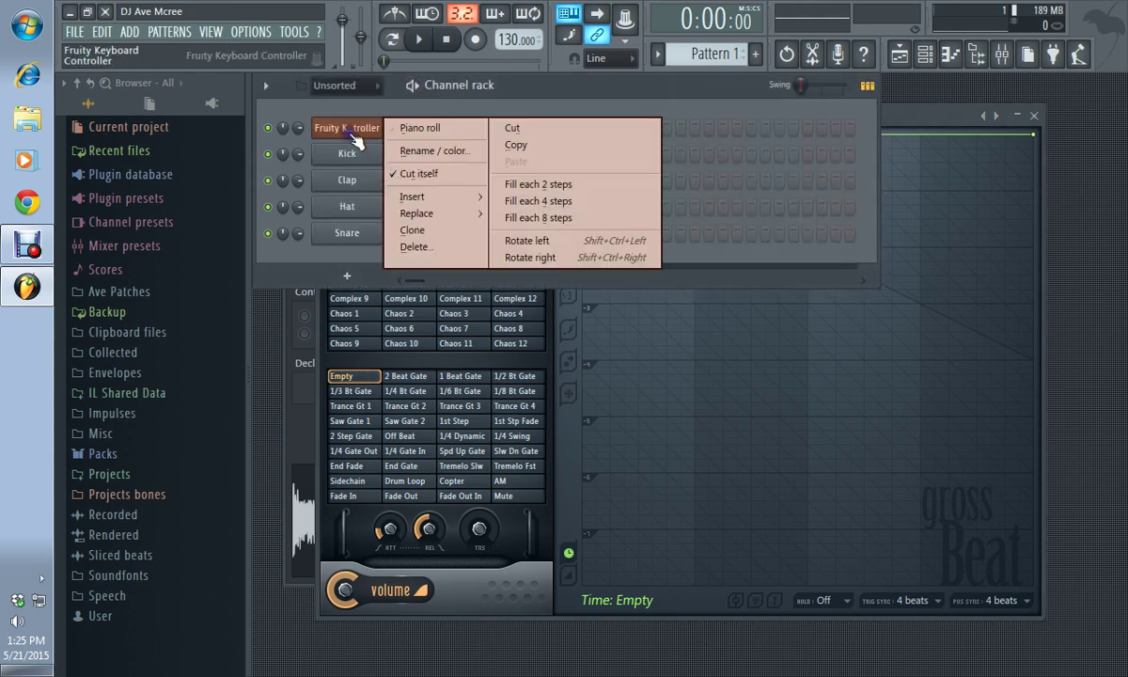
left_click(406, 244)
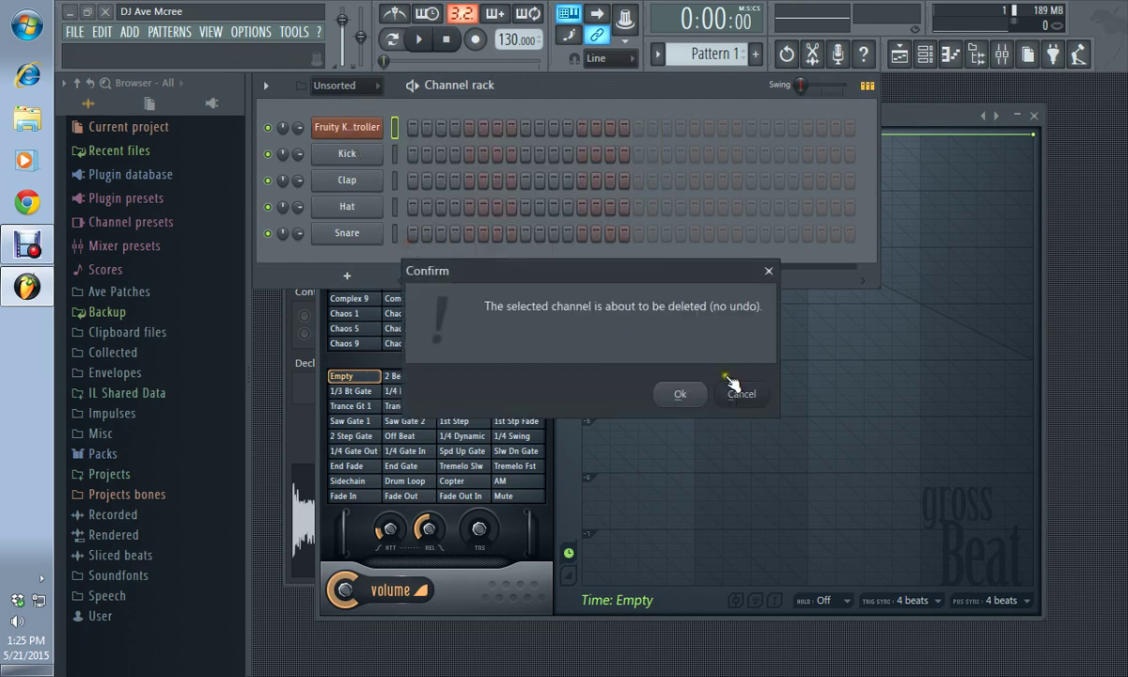
left_click(679, 394)
left_click(903, 119)
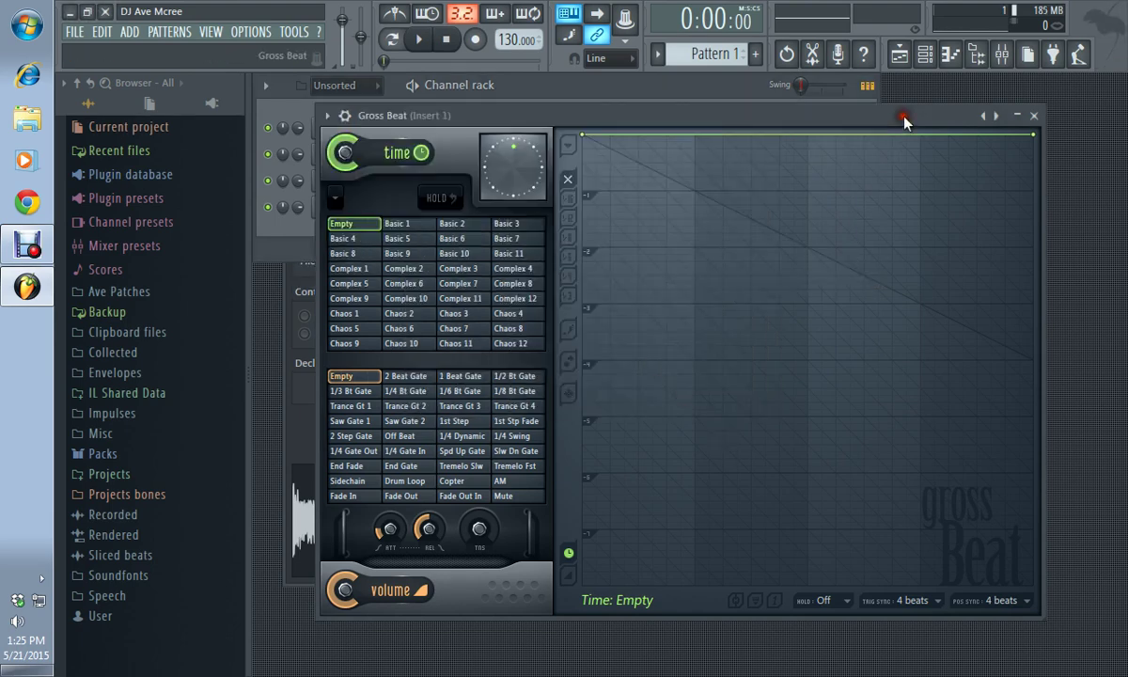
Play Pattern 1 through the Empty time slot and stop playback.
left_click(419, 38)
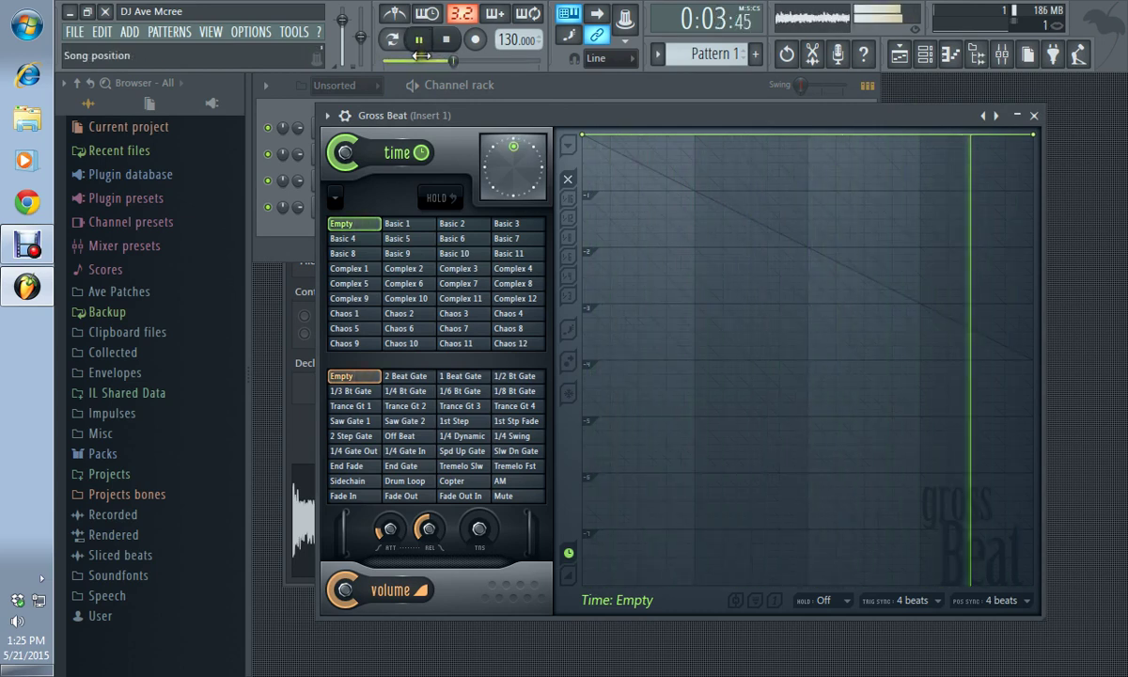
key("space")
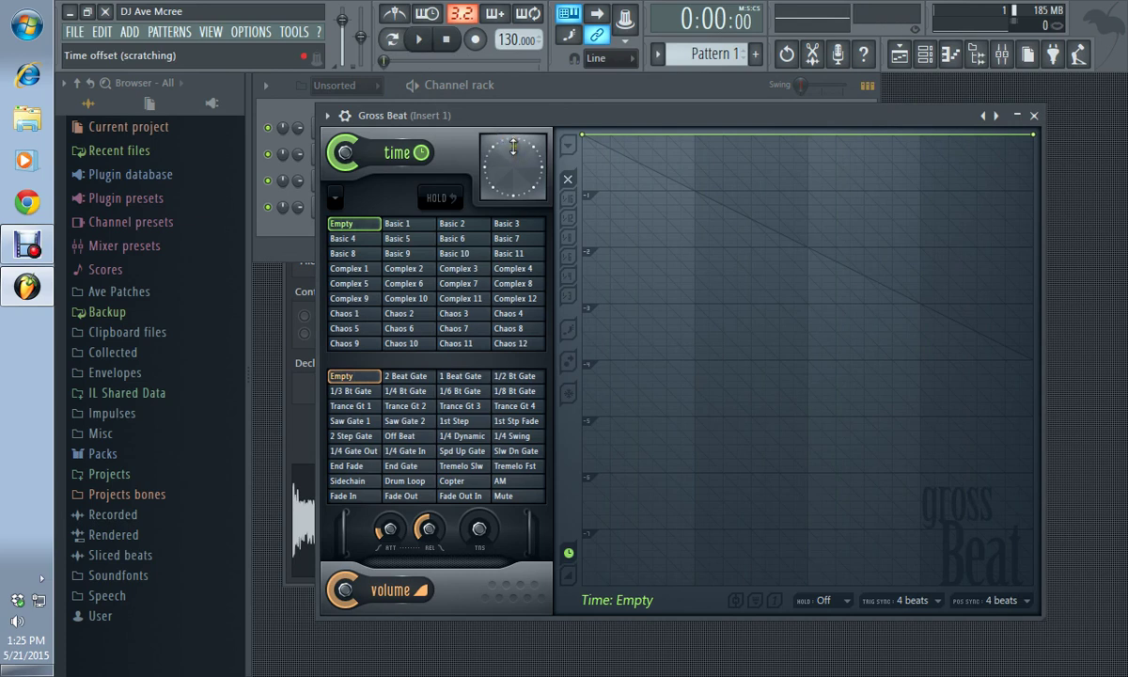
Try scratching by moving the time offset point away from its rest position, both with playback stopped and while the pattern plays.
left_click(513, 147)
left_click_drag(513, 147, 410, 255)
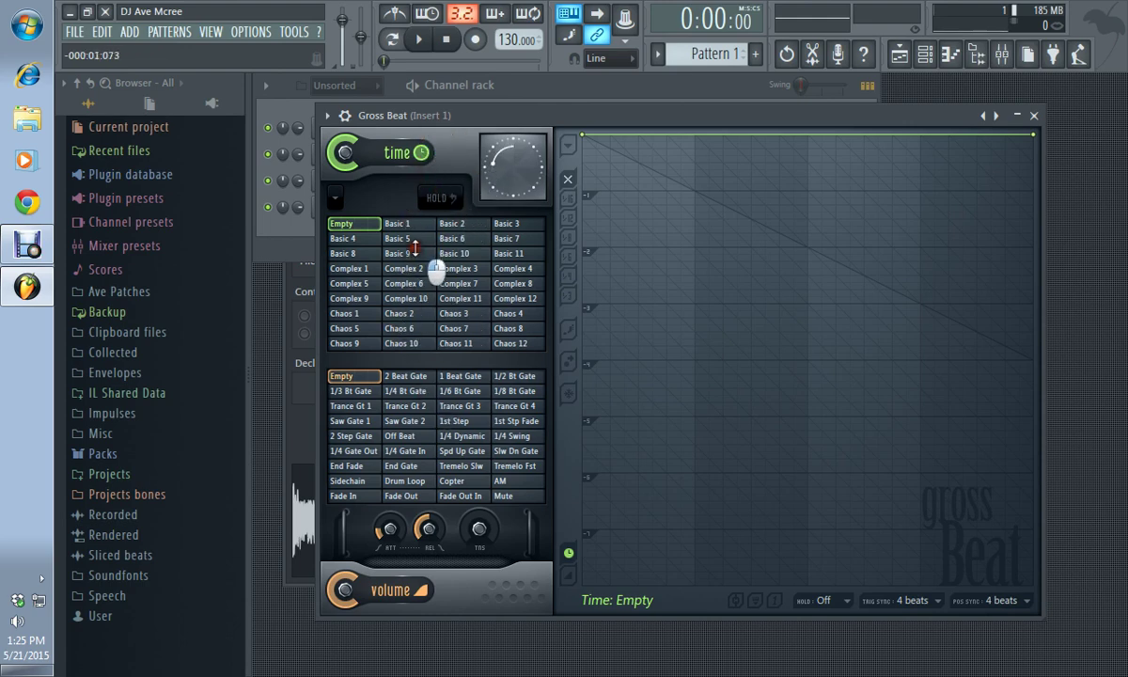
right_click(516, 146)
left_click(513, 145)
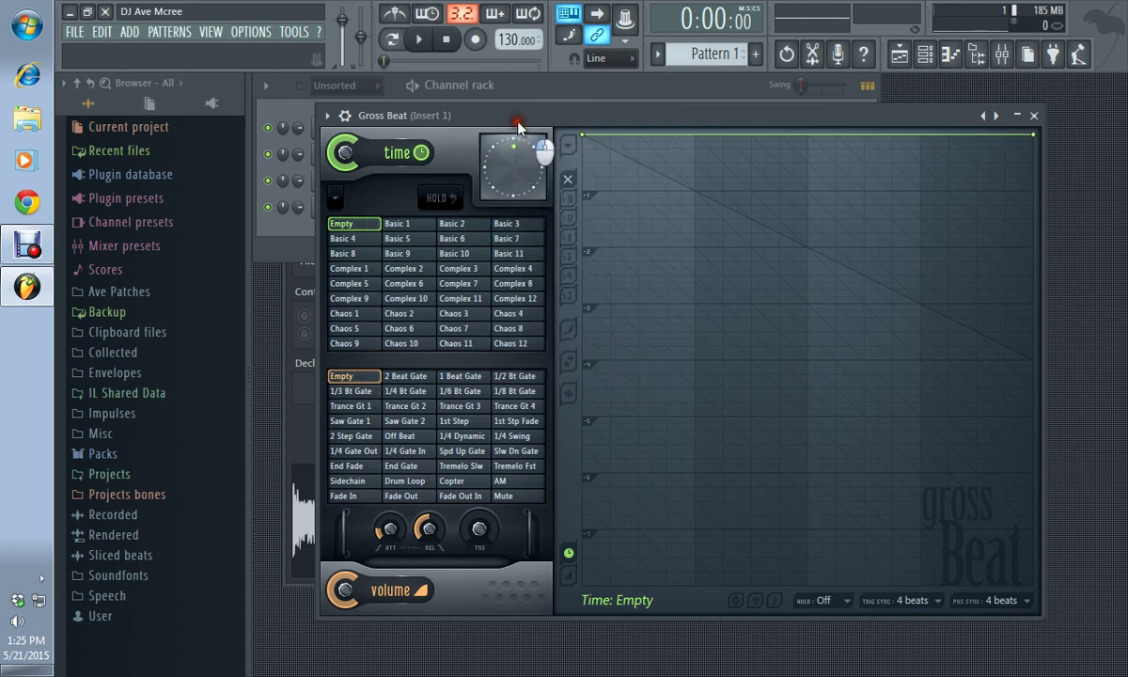
left_click(512, 145)
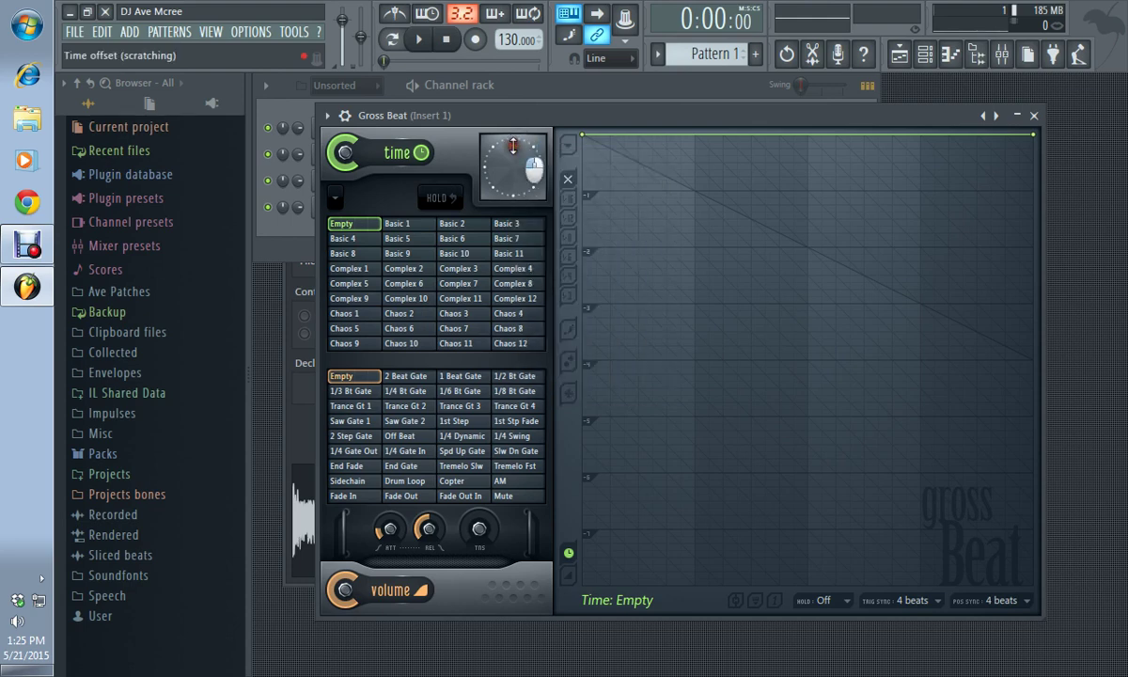
key("space")
left_click_drag(512, 146, 906, 366)
key("space")
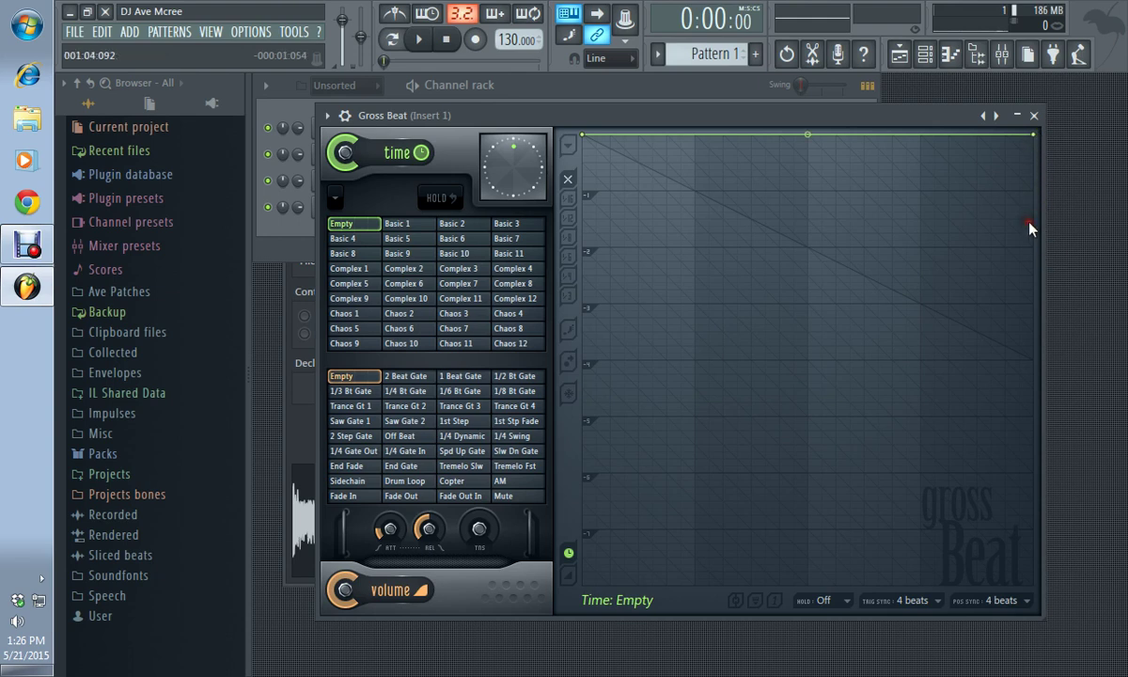
Lower the end point of the time envelope to slightly below the -1 line and audition the pattern.
left_click_drag(1036, 139, 1028, 215)
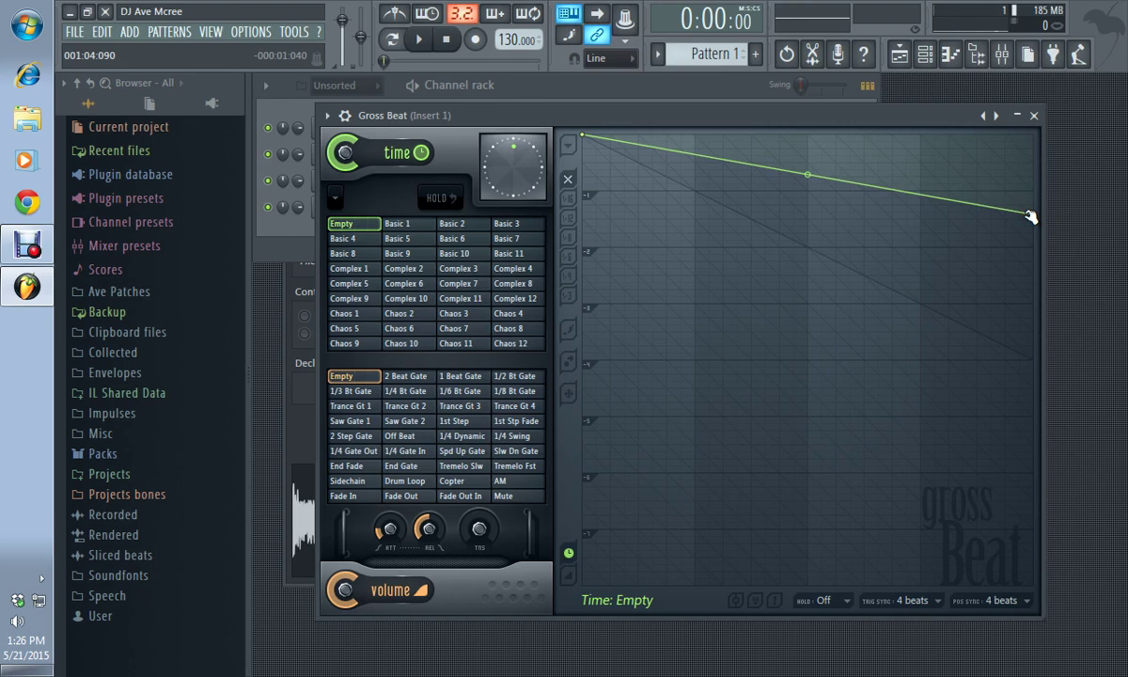
key("space")
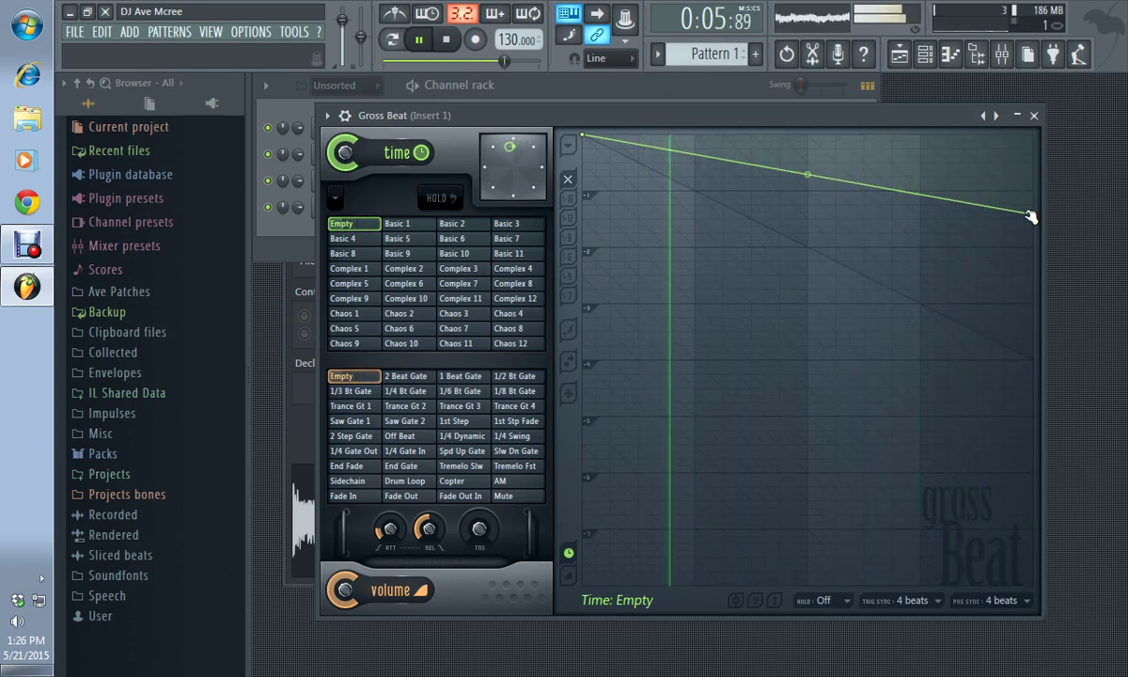
key("space")
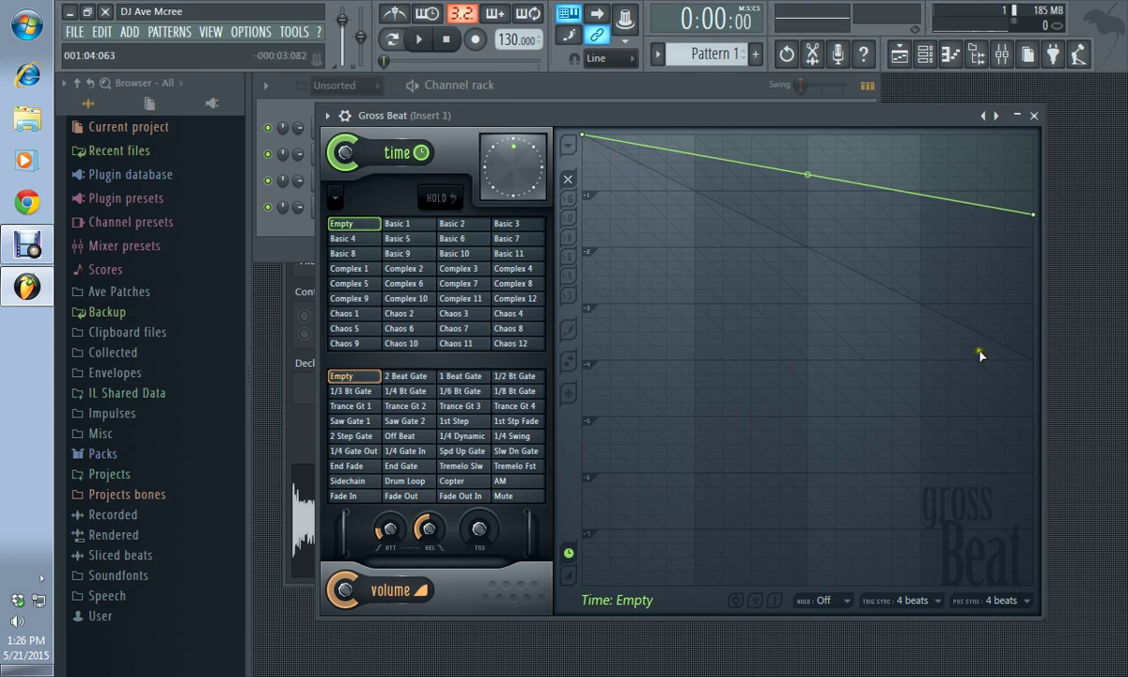
Lower the time envelope's end point to about the -4 line and audition the pattern.
left_click_drag(1034, 215, 1040, 363)
key("space")
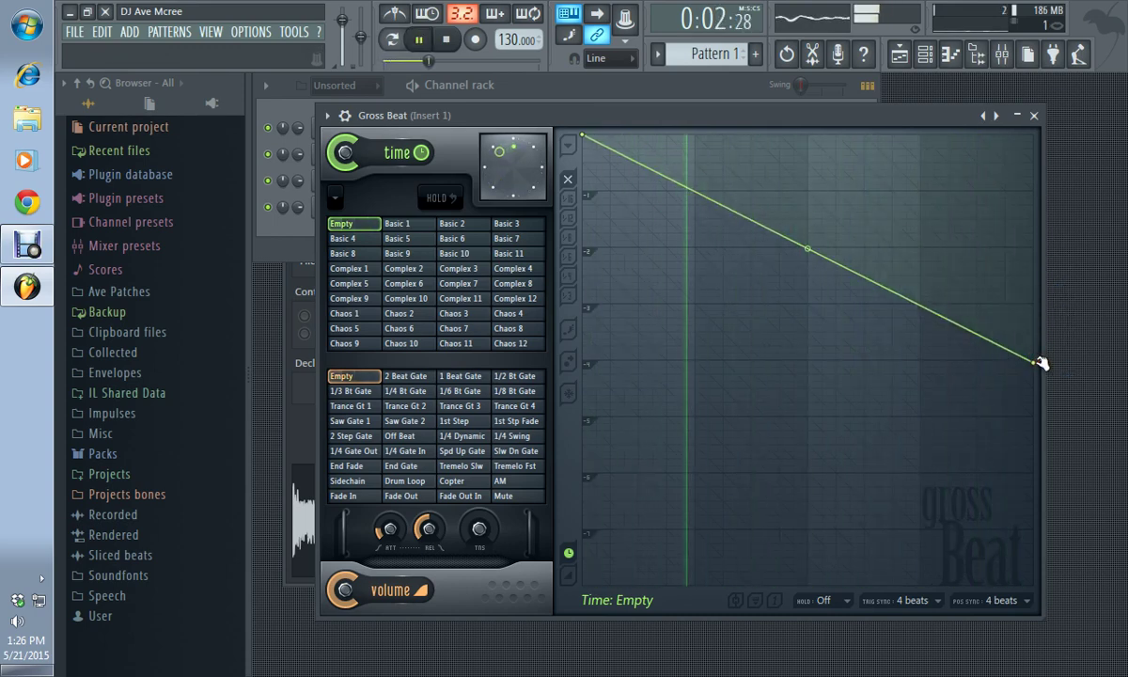
key("space")
Lower the time envelope's end point to the very bottom of the graph and audition the pattern.
left_click_drag(1038, 363, 1045, 607)
key("space")
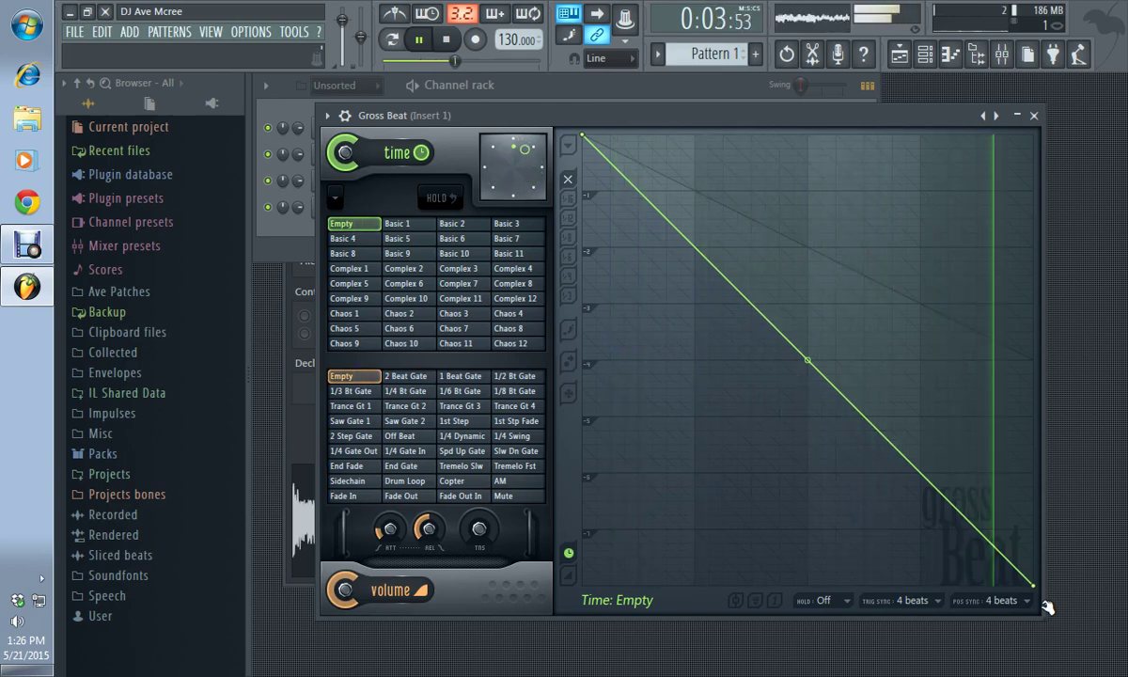
key("space")
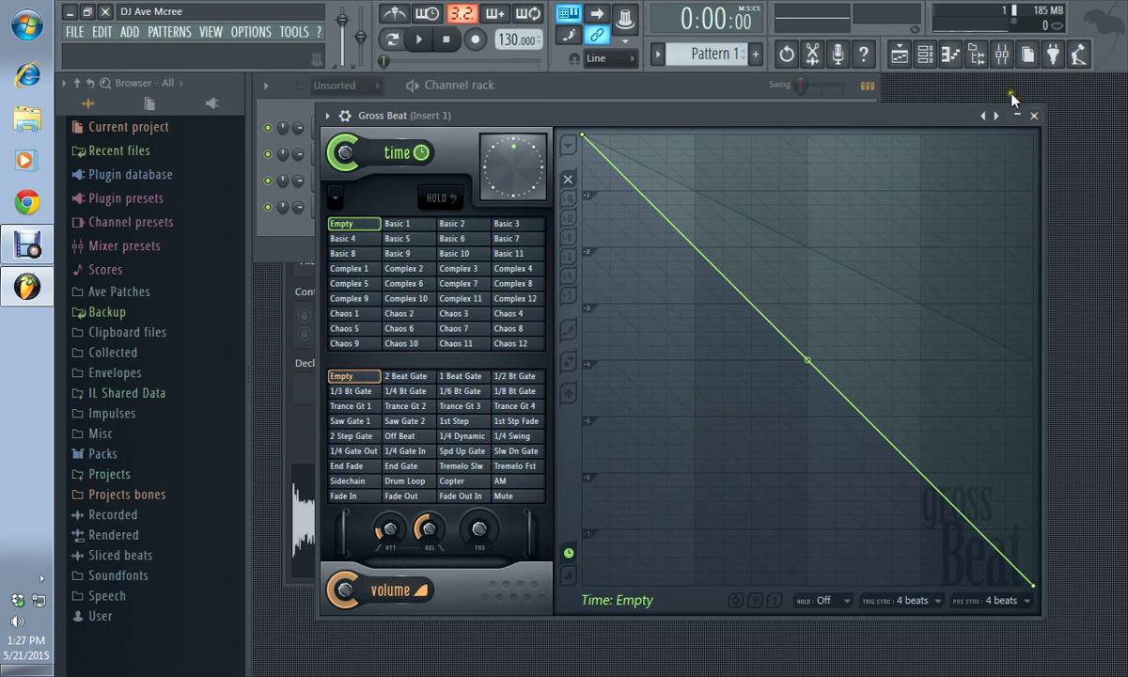
Look at the Insert 1 track holding Gross Beat in the mixer, then return to the plugin.
left_click(1001, 55)
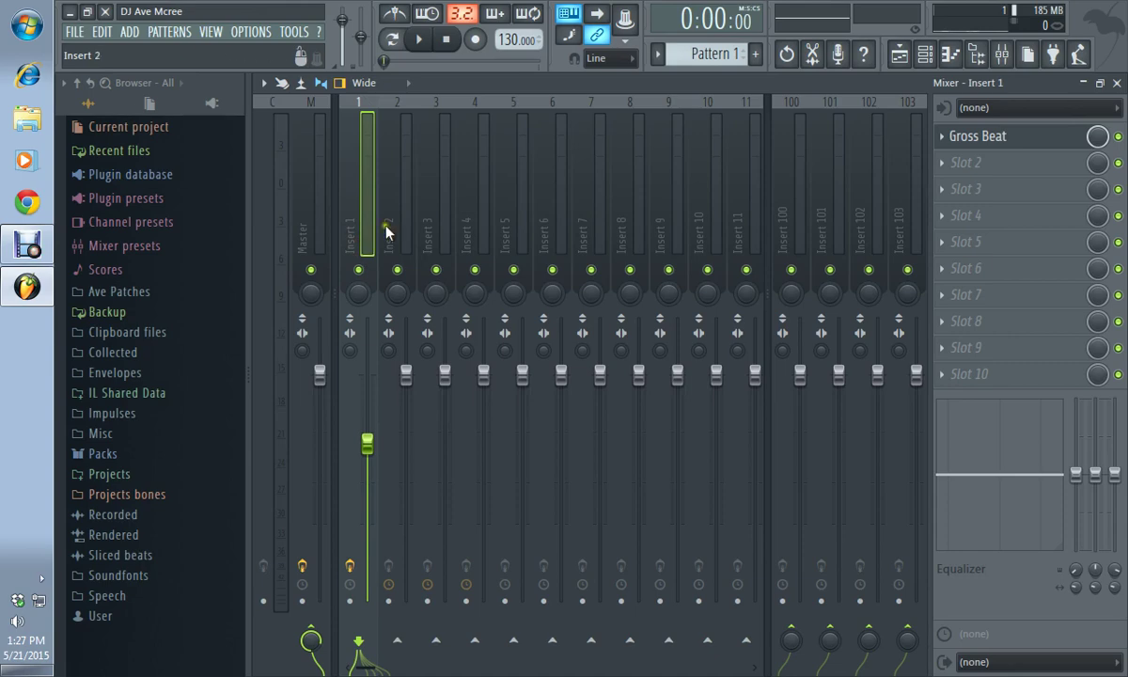
left_click(1117, 83)
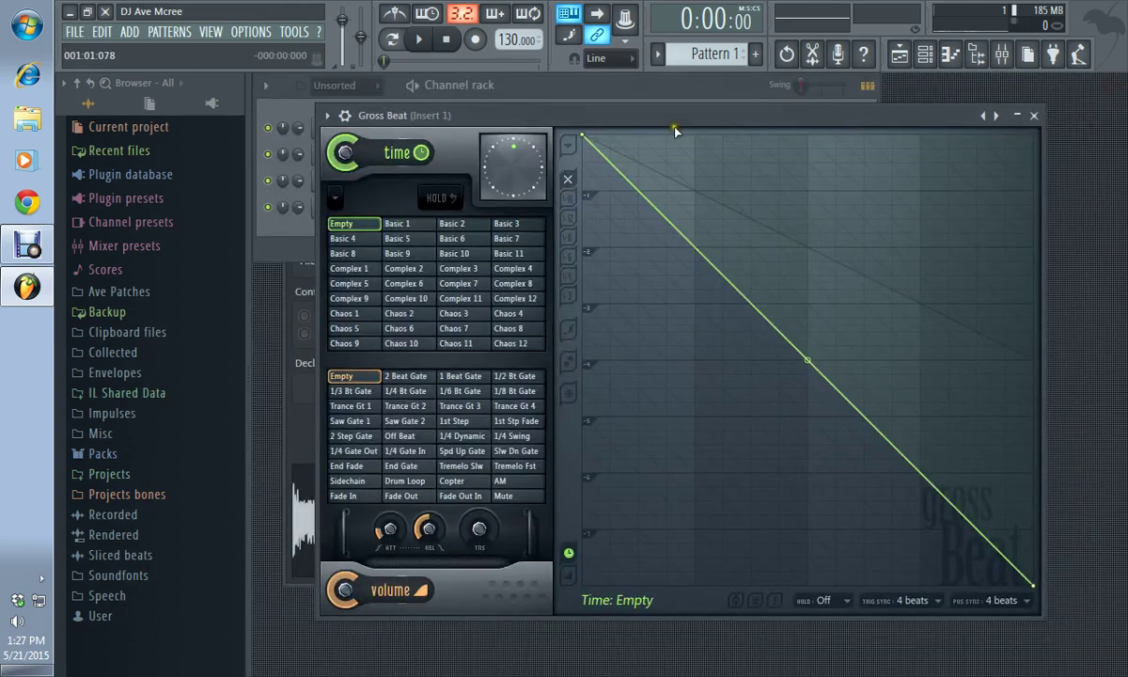
Raise the time envelope's end point back to the zero line to flatten the envelope, and audition the pattern.
left_click(1038, 585)
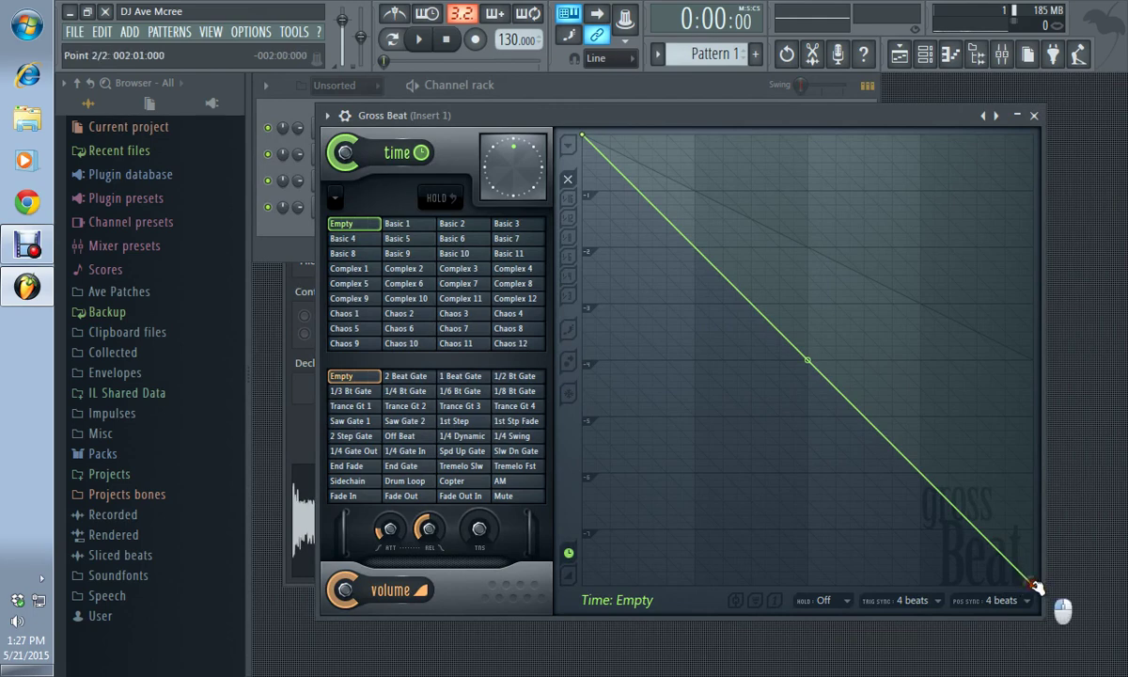
left_click_drag(1038, 586, 1052, 111)
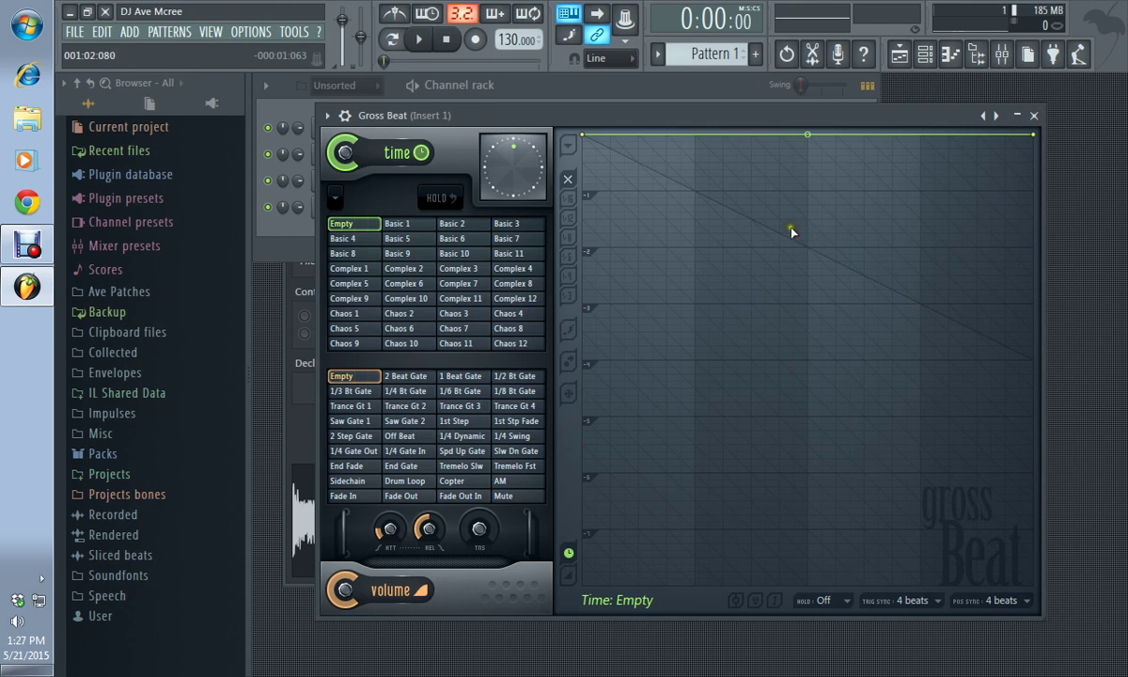
key("space")
key("space")
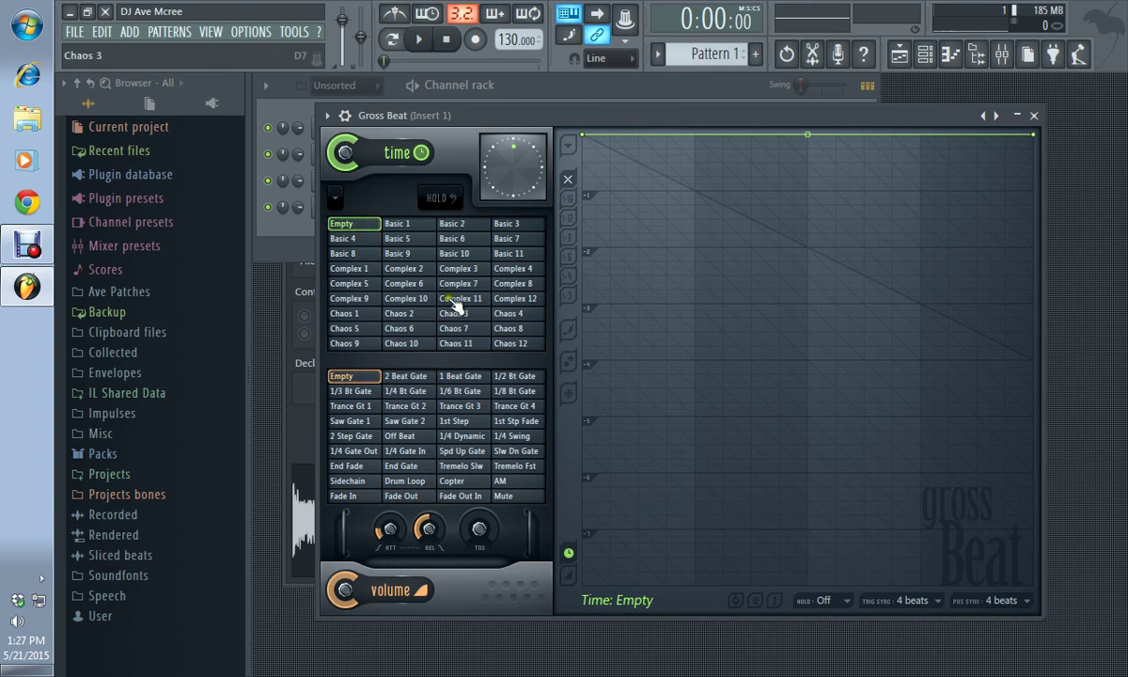
Audition the volume slots 1/3 Bt Gate, Trance Gt 1 and Saw Gate 1 during playback, and settle on Sidechain.
left_click(369, 394)
key("space")
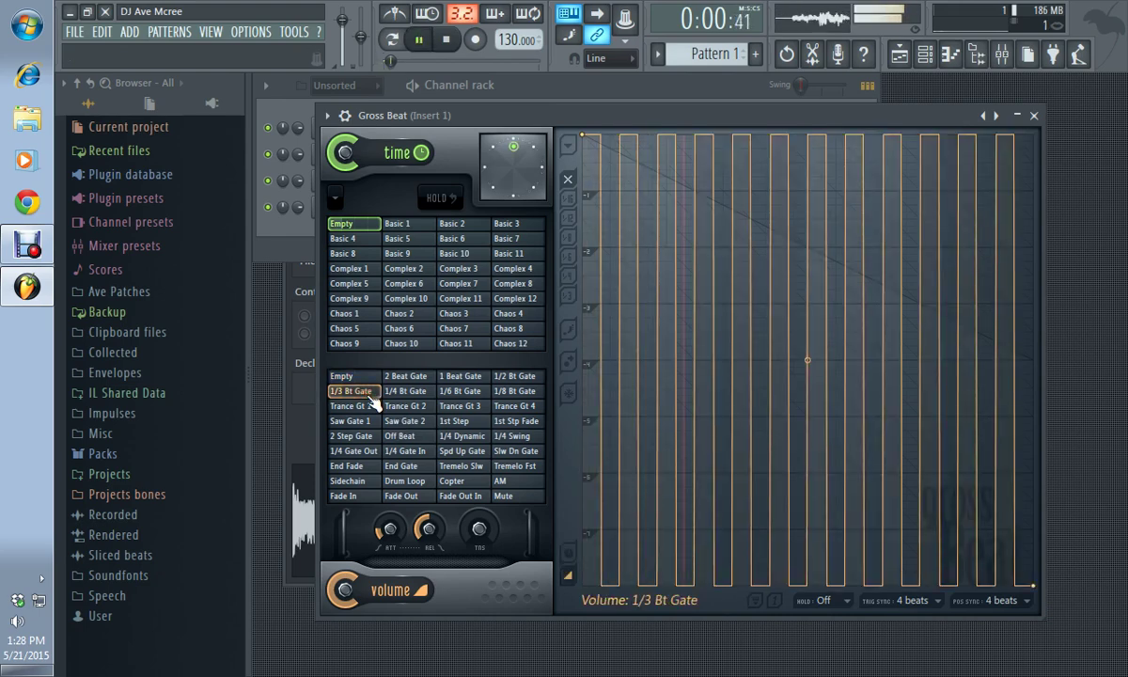
left_click(369, 407)
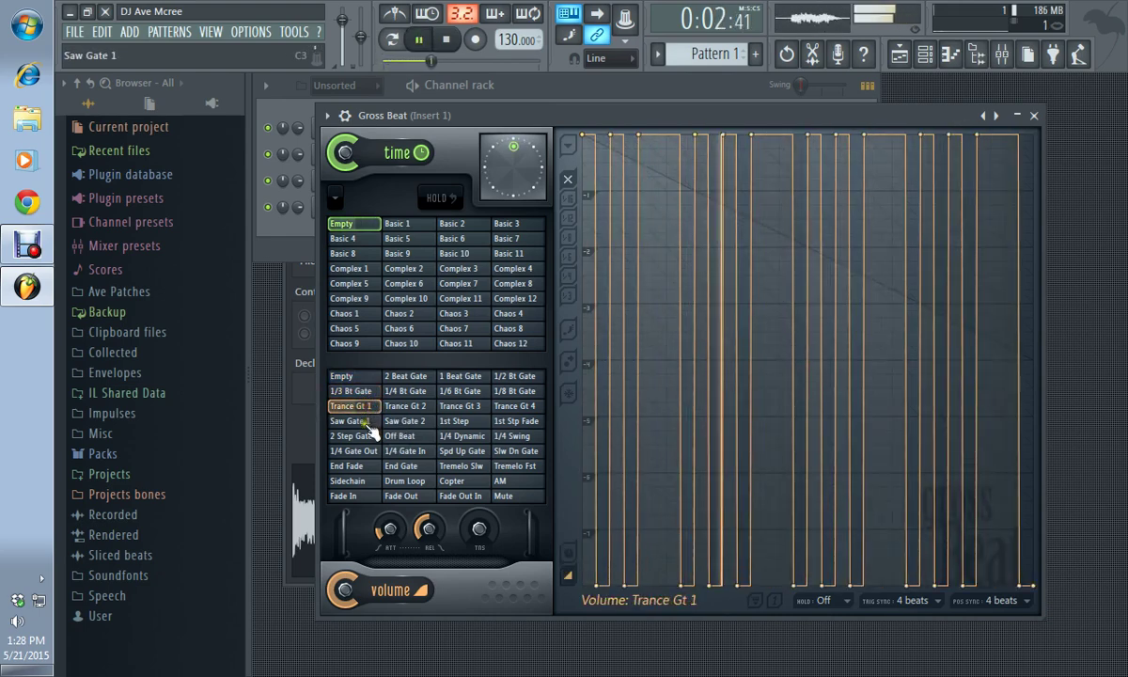
left_click(367, 422)
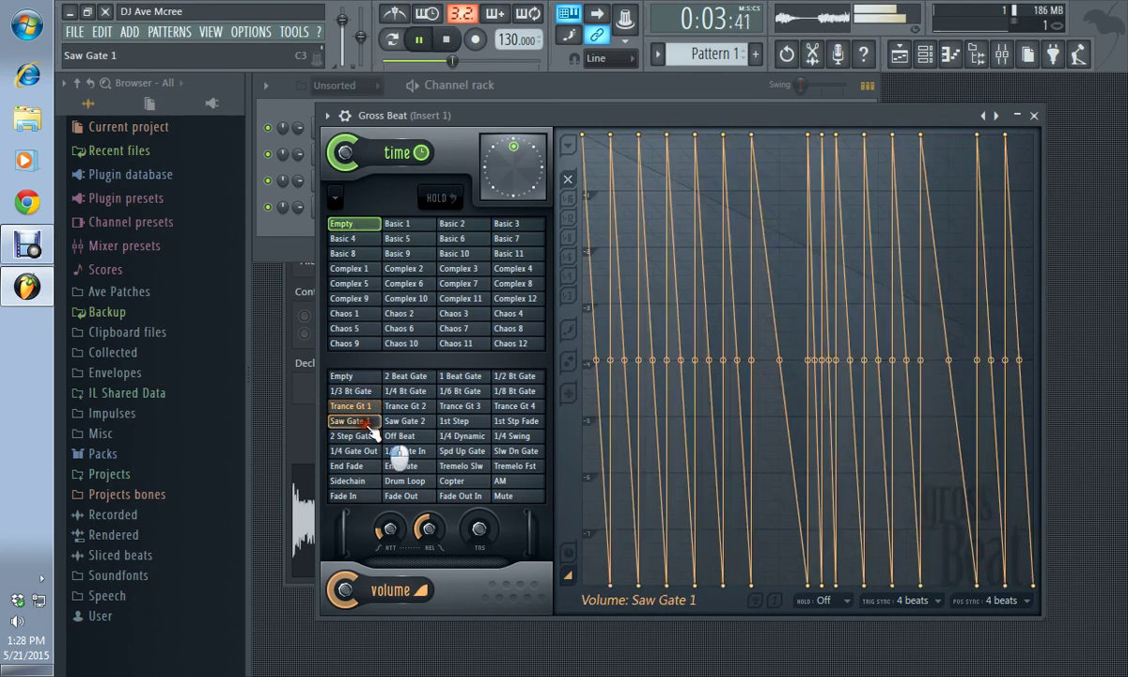
left_click(374, 481)
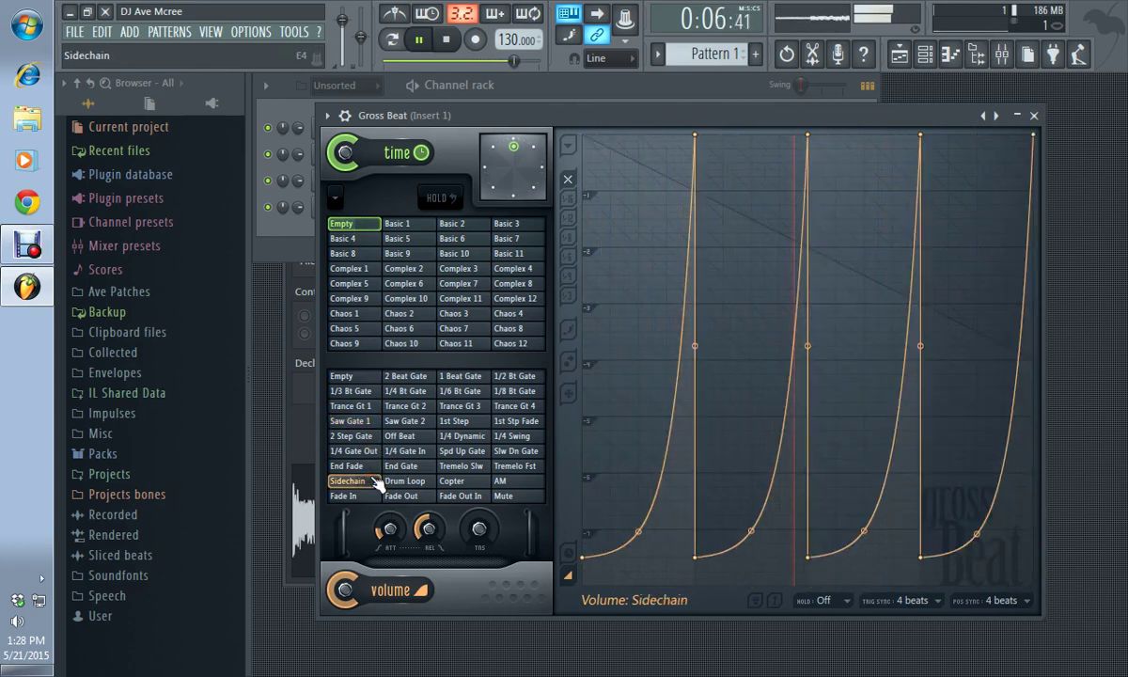
key("space")
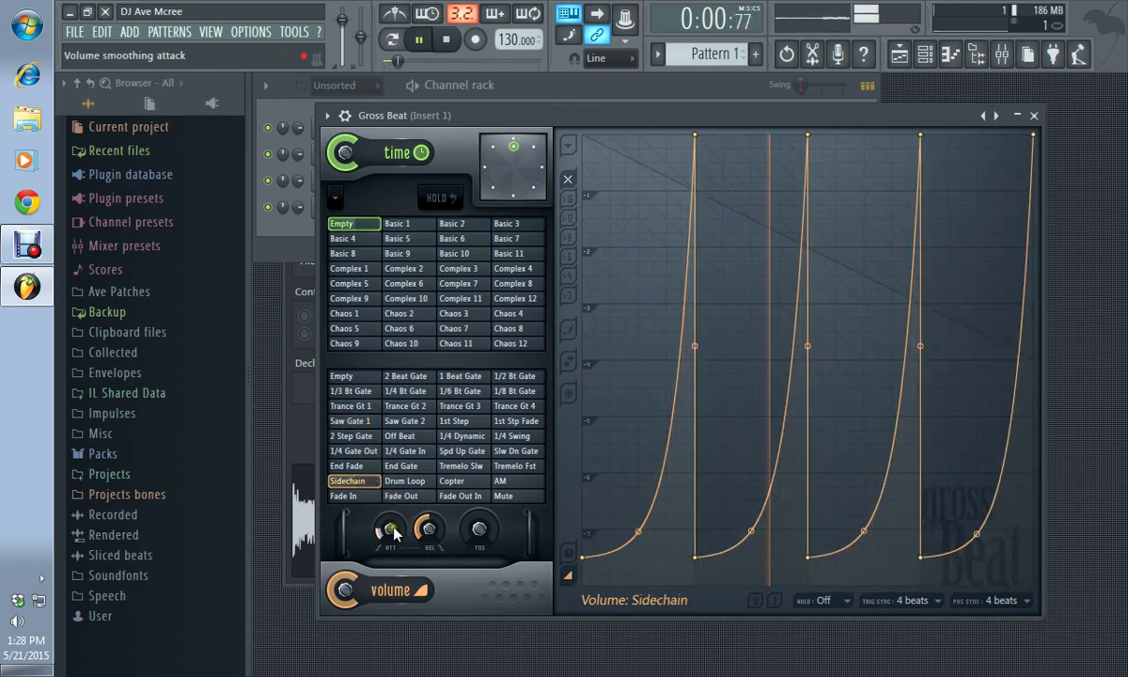
Try different volume smoothing attack and release amounts on Sidechain during playback, and reset the release.
left_click_drag(394, 527, 424, 136)
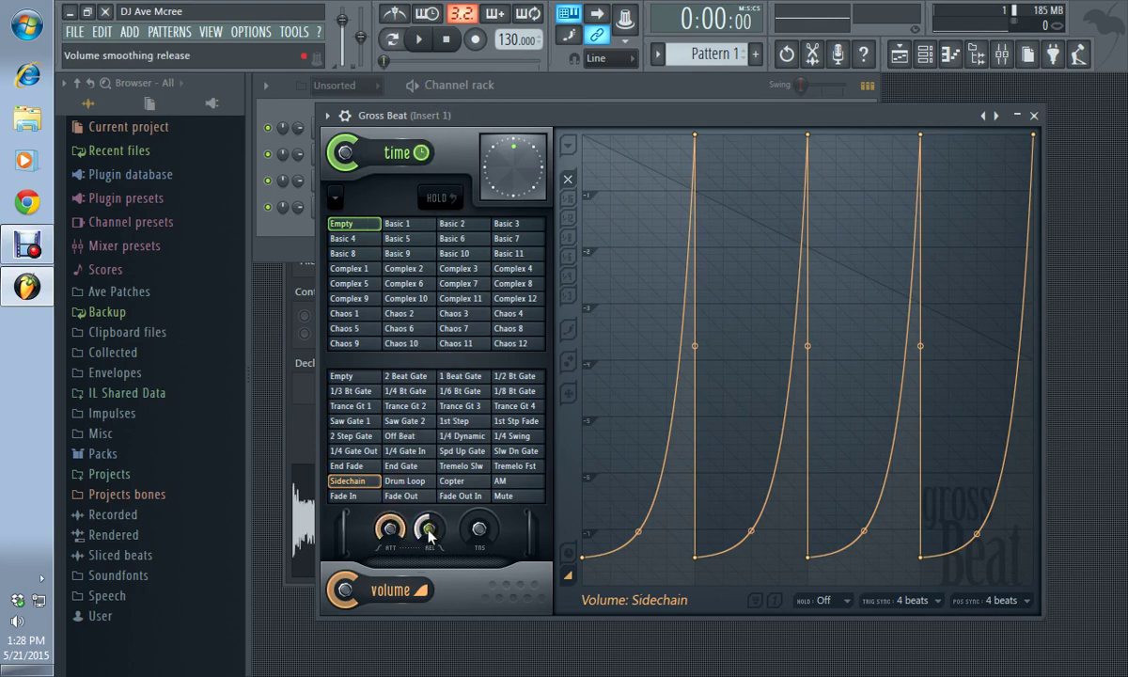
left_click_drag(429, 532, 449, 386)
key("space")
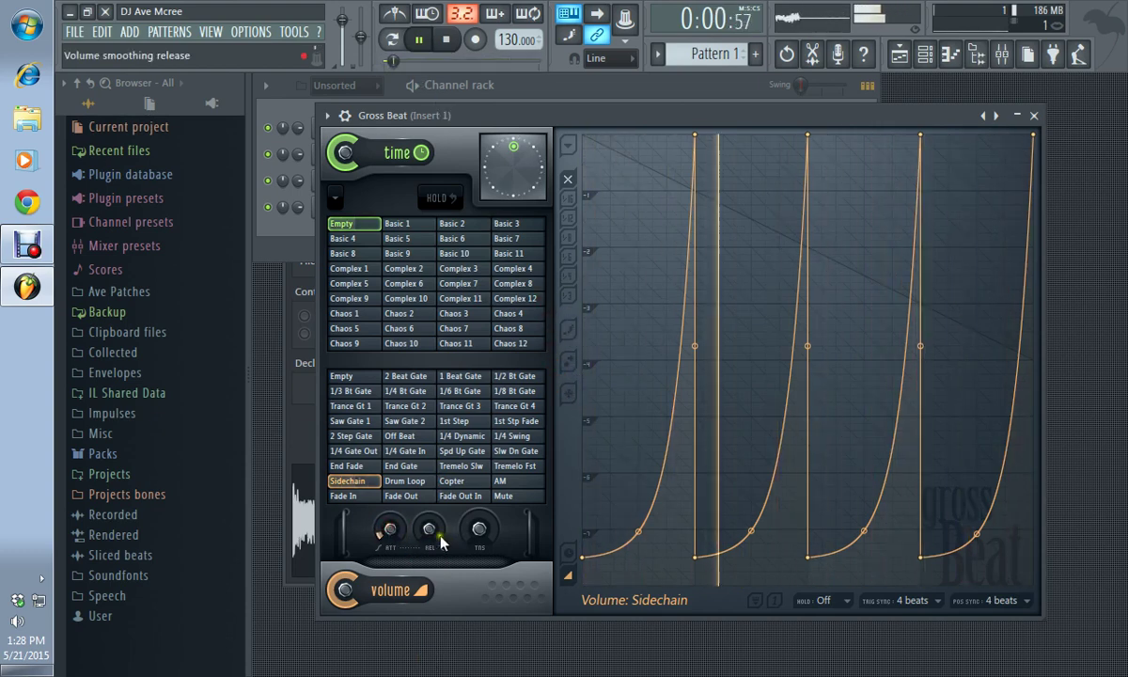
right_click(437, 533)
left_click(471, 420)
Set the volume smoothing tension to 100% while the pattern plays, and stop playback.
left_click_drag(476, 535, 537, 149)
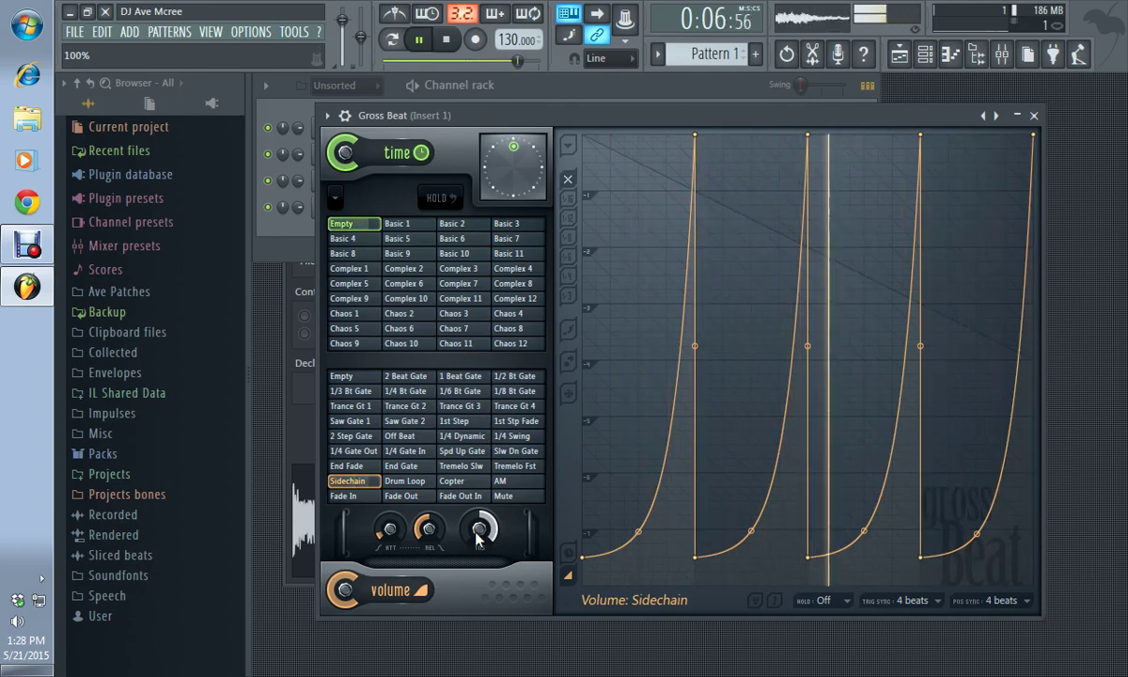
key("space")
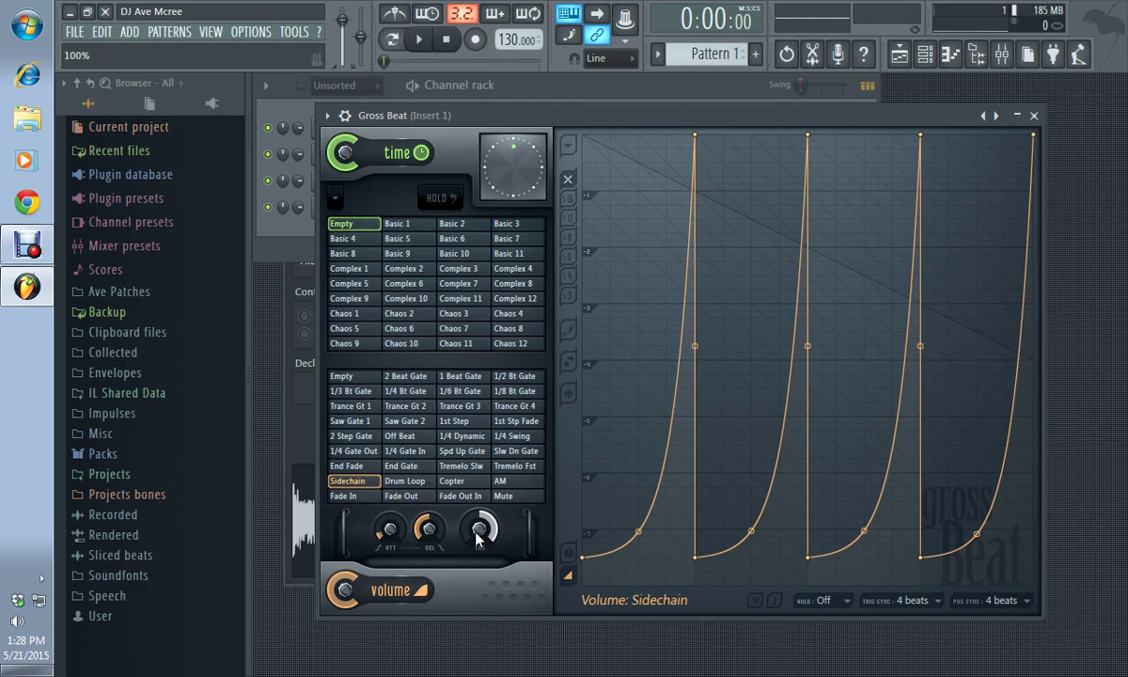
Turn on one-shot mode for the Sidechain volume slot, audition the pattern, and turn the mode off again.
left_click(772, 602)
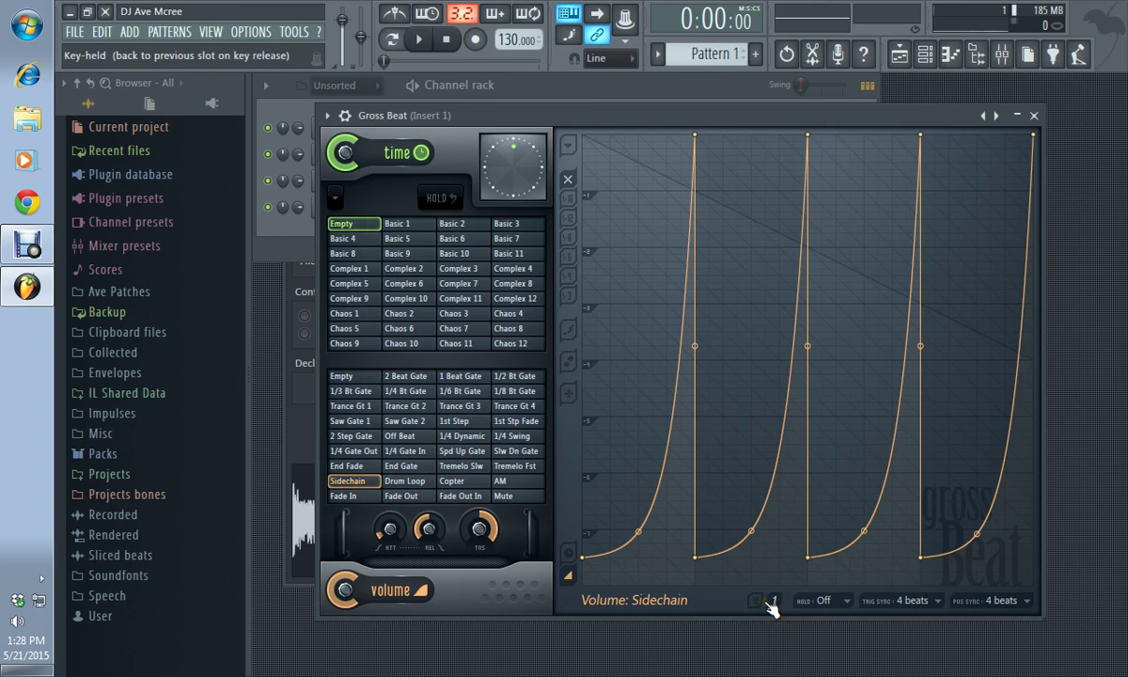
key("space")
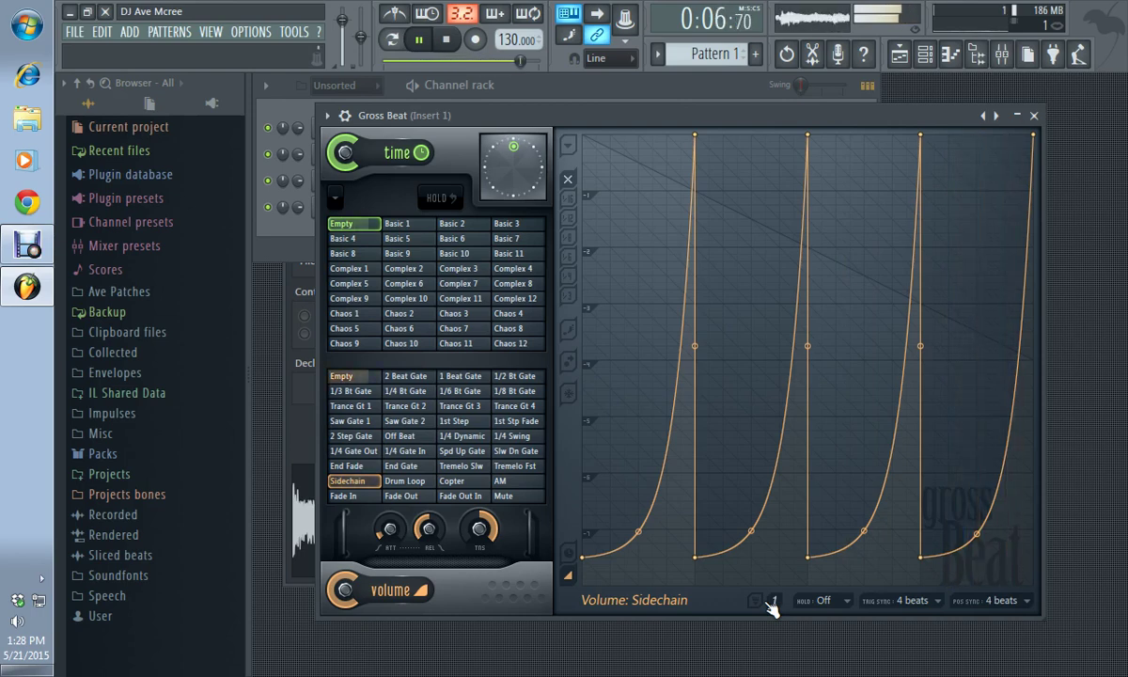
key("space")
left_click(772, 601)
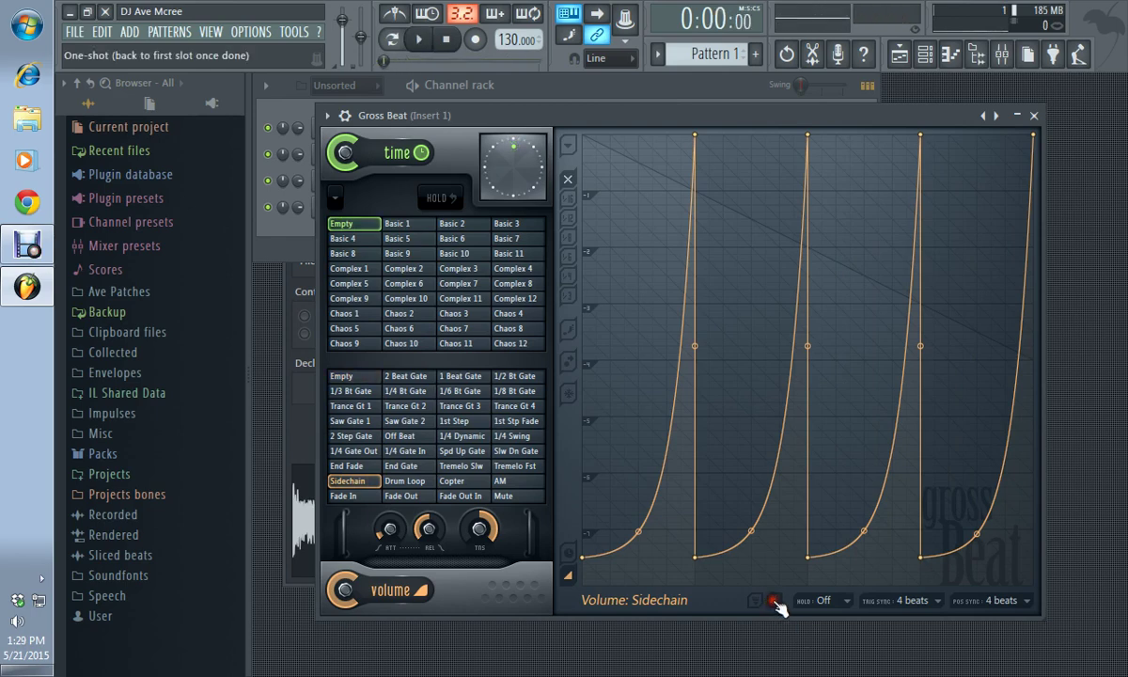
Turn on key-held mode for the Sidechain volume slot and play the pattern.
left_click(761, 600)
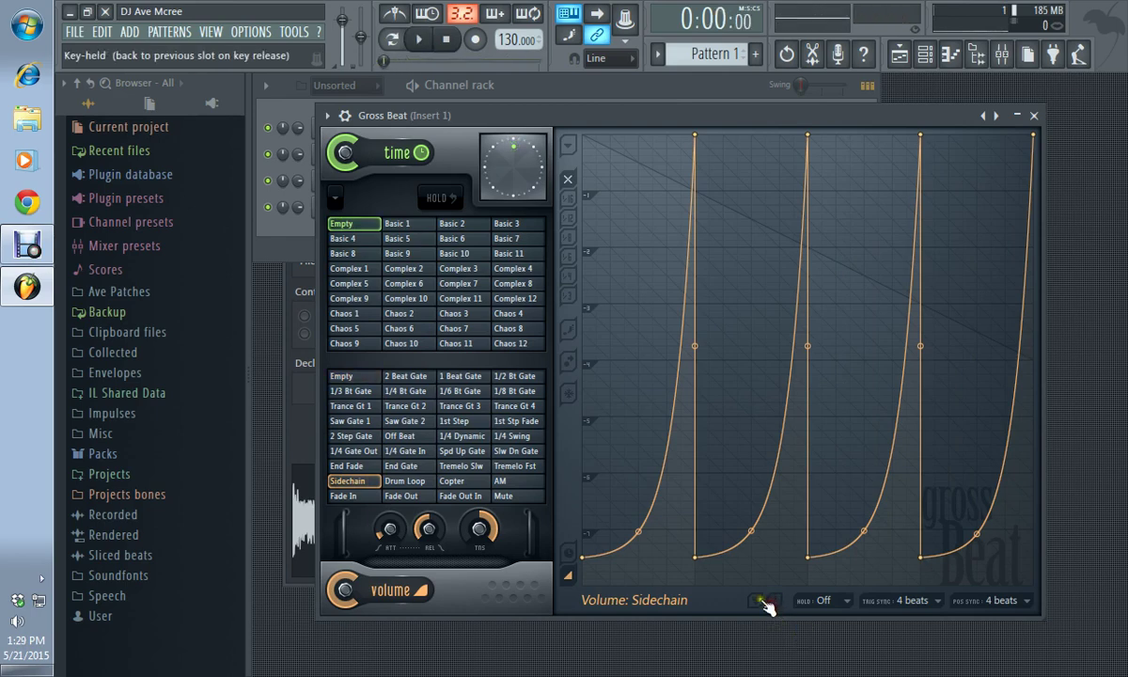
left_click(760, 601)
key("space")
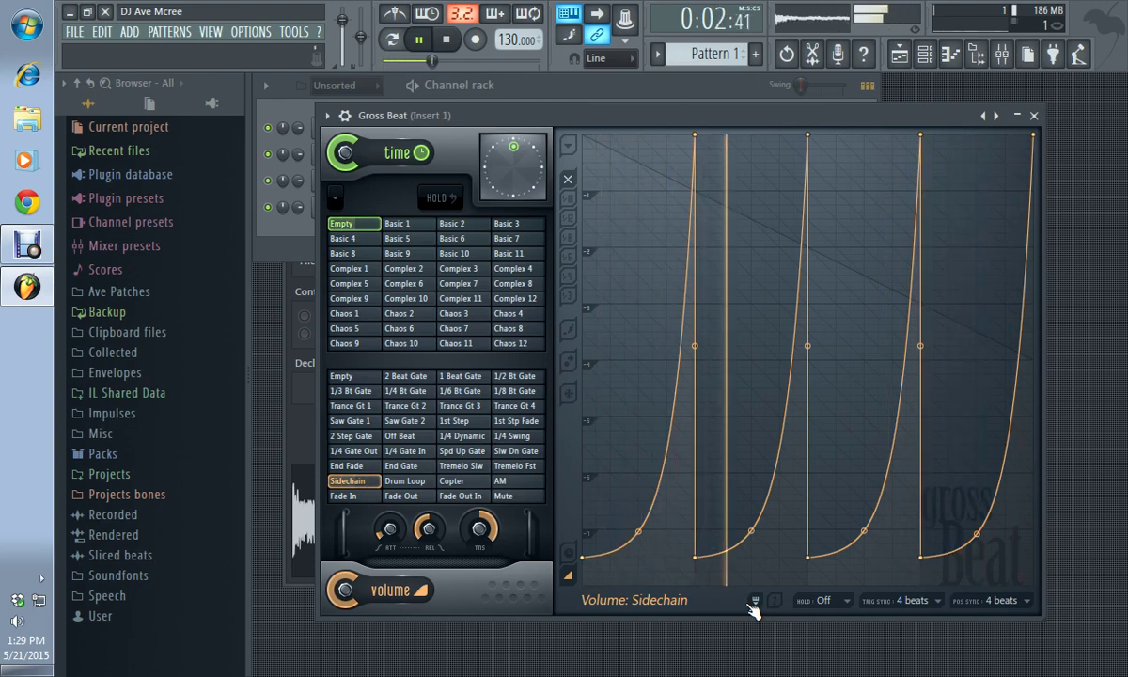
Turn off key-held mode for the Sidechain volume slot and audition its hold setting at Last and Next, stopping playback at the end.
key("space")
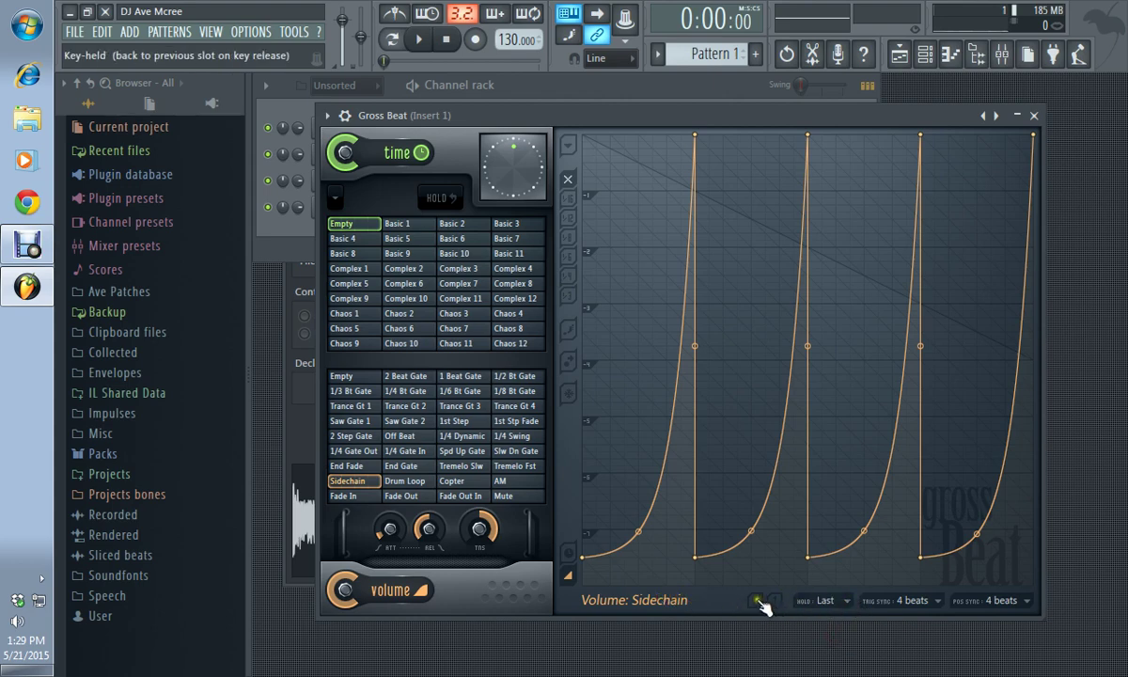
key("space")
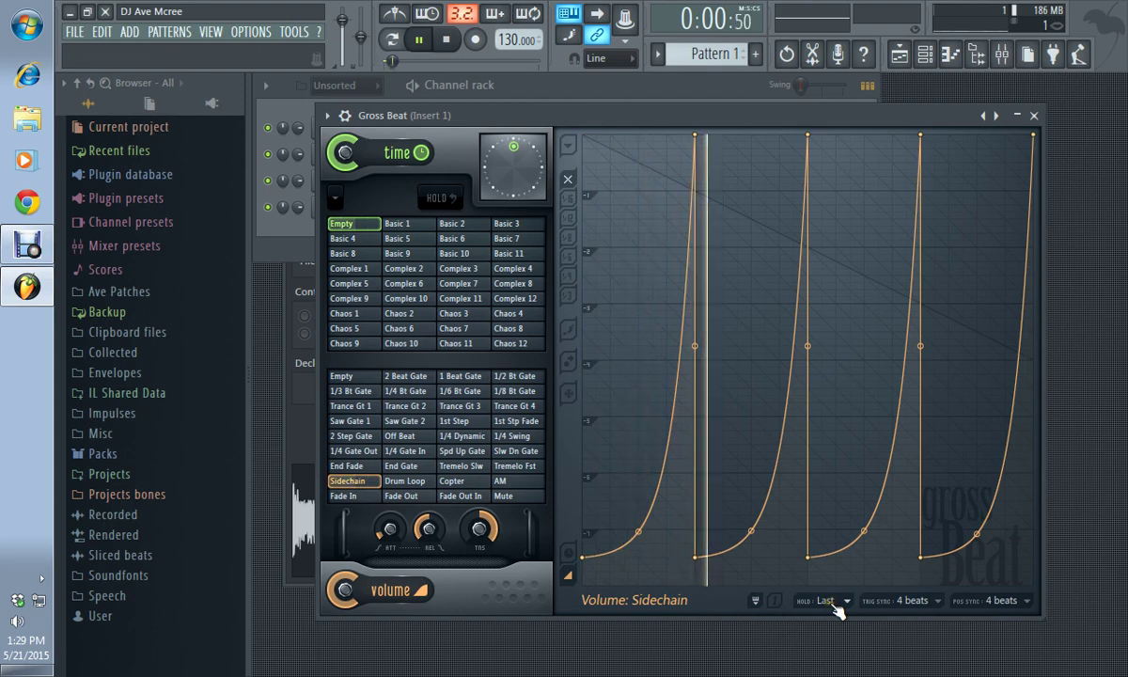
left_click(828, 663)
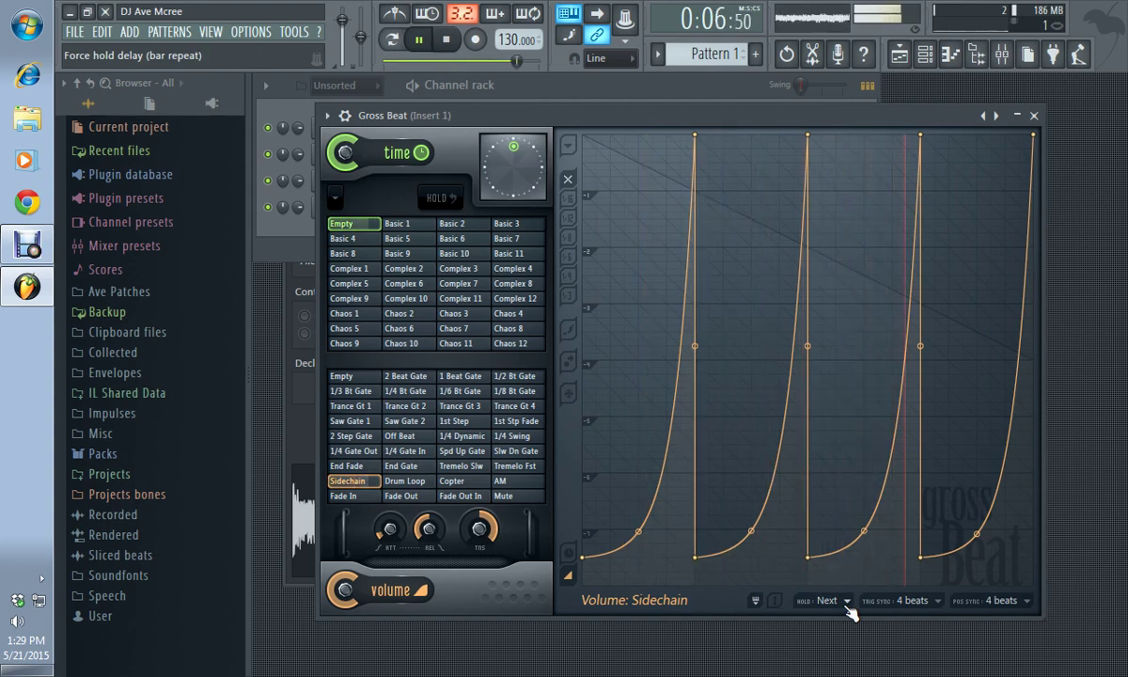
key("space")
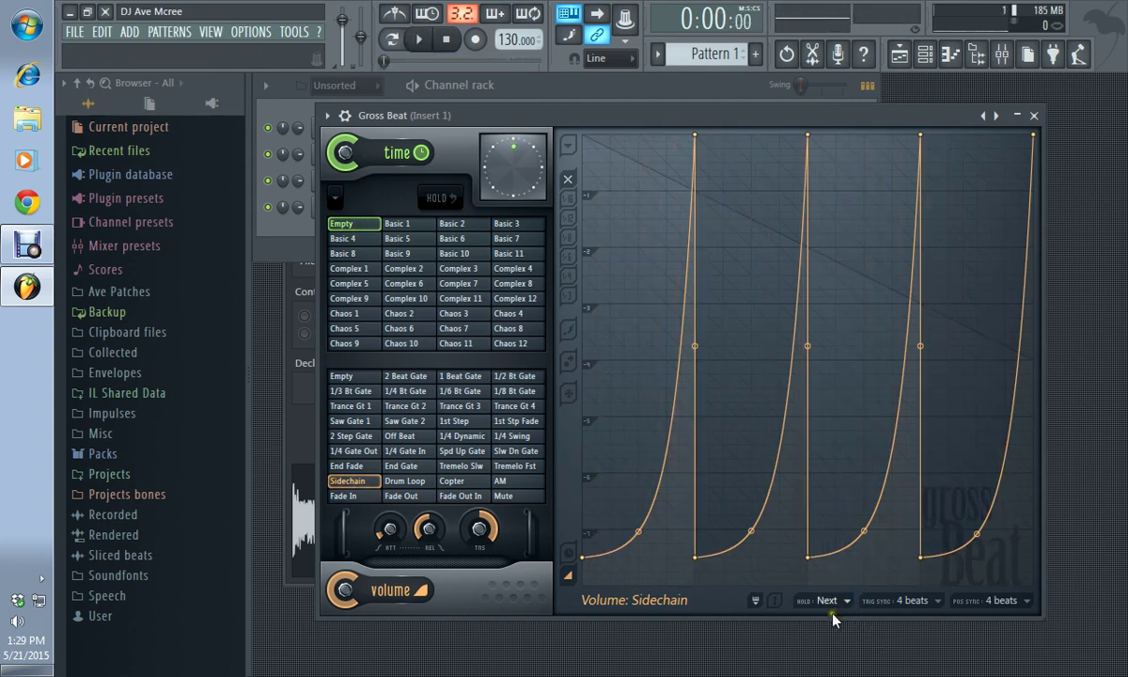
scroll(832, 622, "up", 1)
Look through the time slot envelopes, including Basic 1, Basic 5, Complex 11 and Complex 7, ending on Complex 3.
left_click(393, 225)
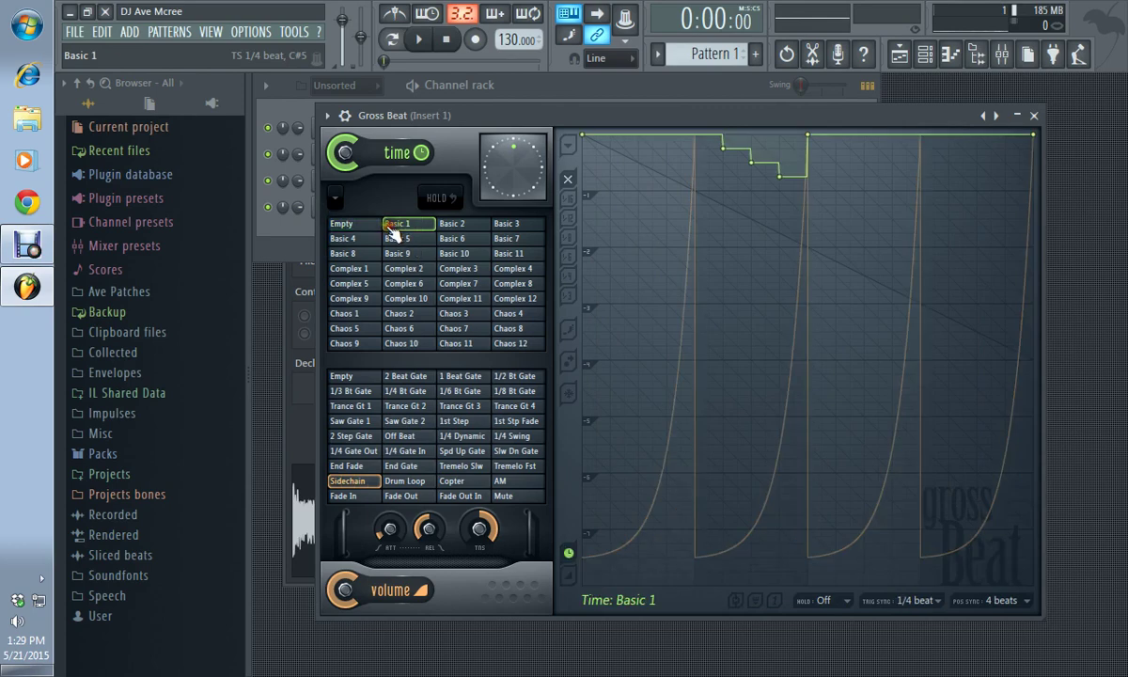
left_click(452, 226)
left_click(449, 240)
left_click(398, 239)
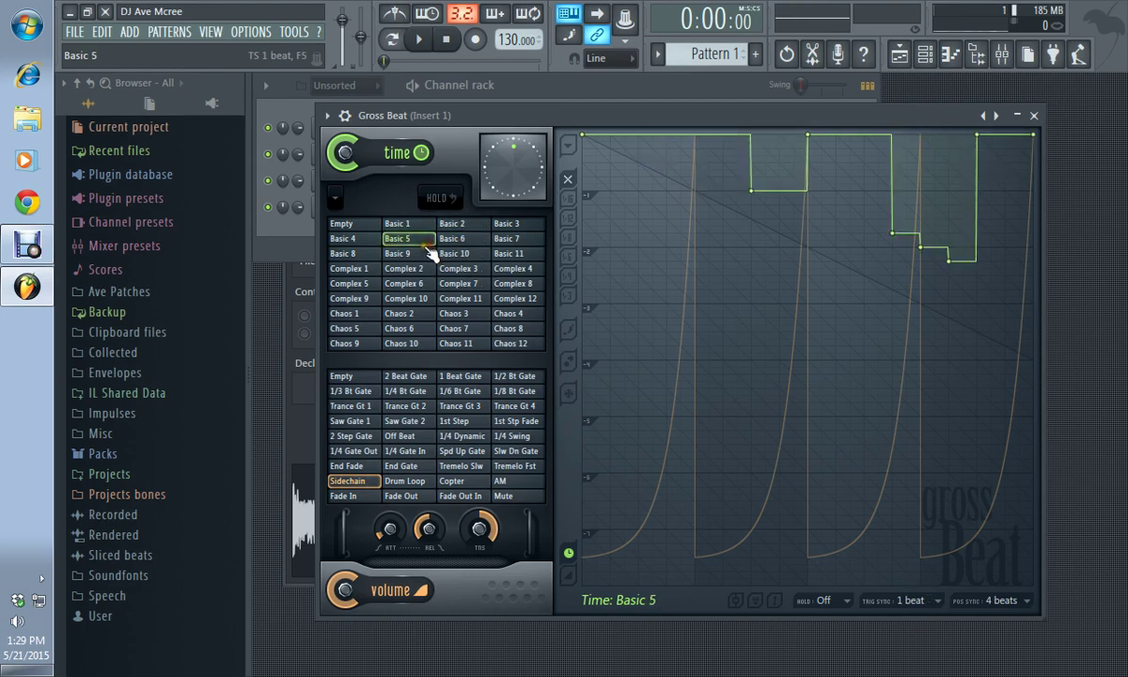
left_click(454, 269)
left_click(455, 298)
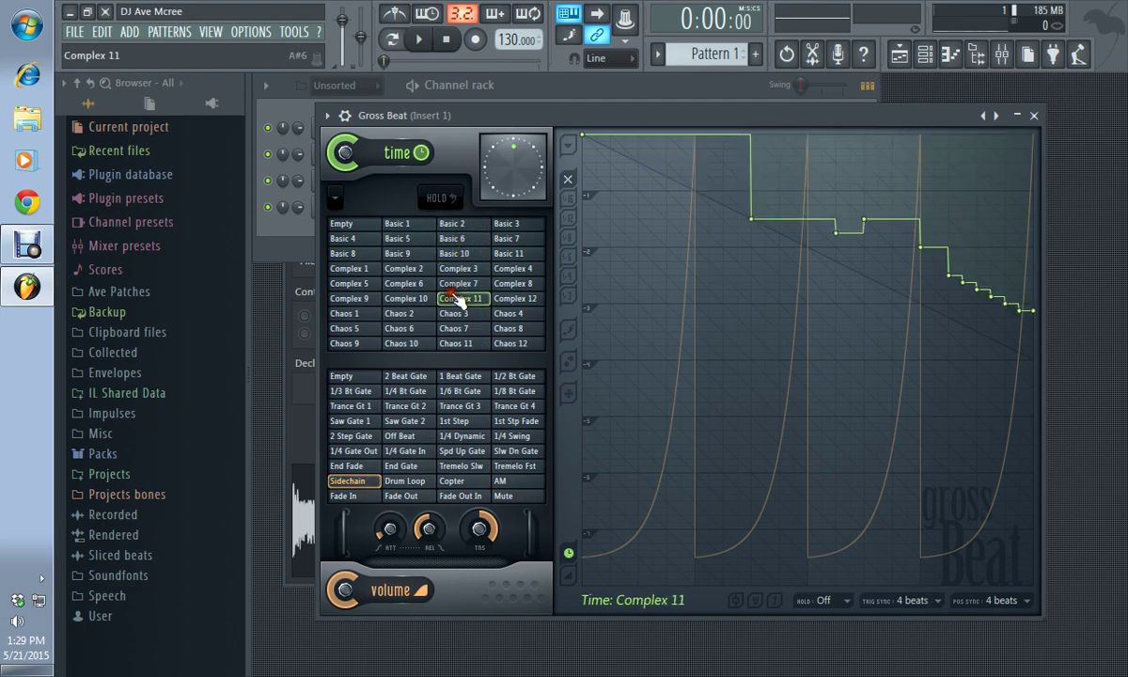
left_click(453, 313)
left_click(459, 283)
left_click(457, 268)
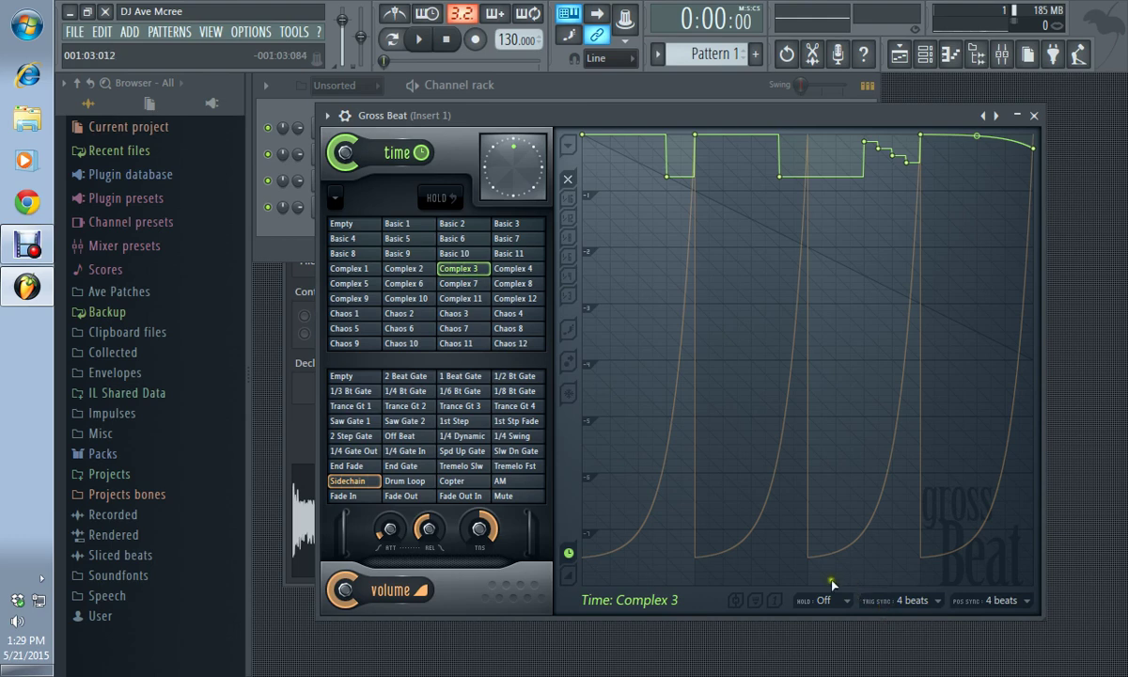
Play the pattern on Complex 3 and switch the time slot to Complex 7 and Complex 8 before stopping playback.
key("space")
left_click(466, 283)
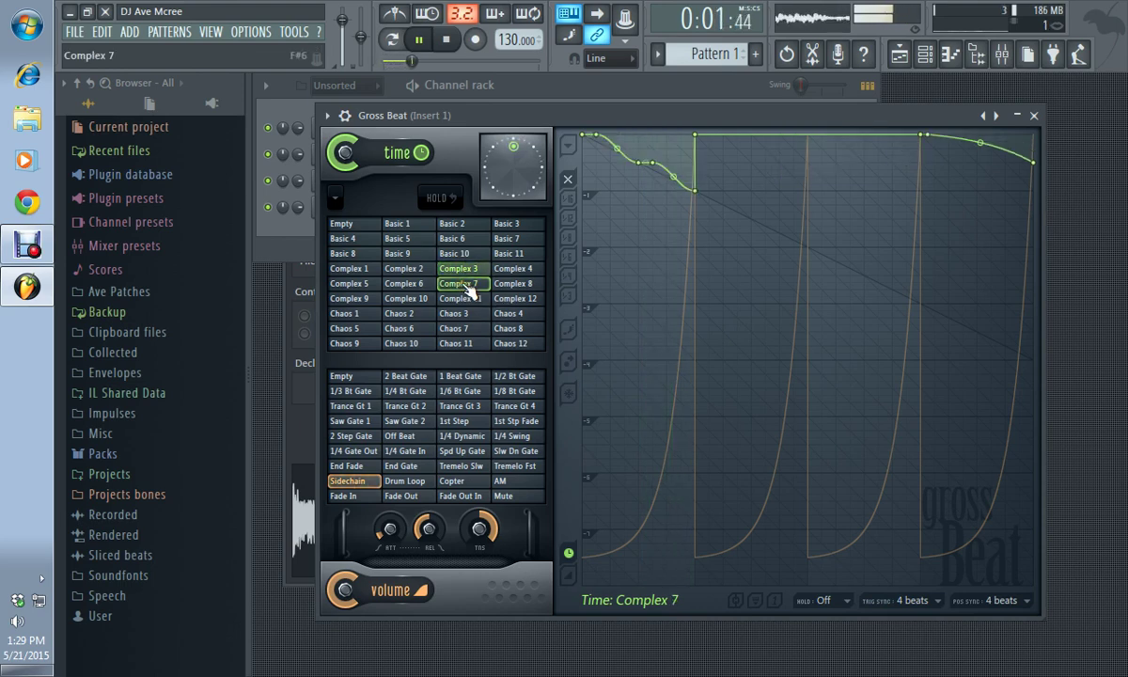
left_click(509, 284)
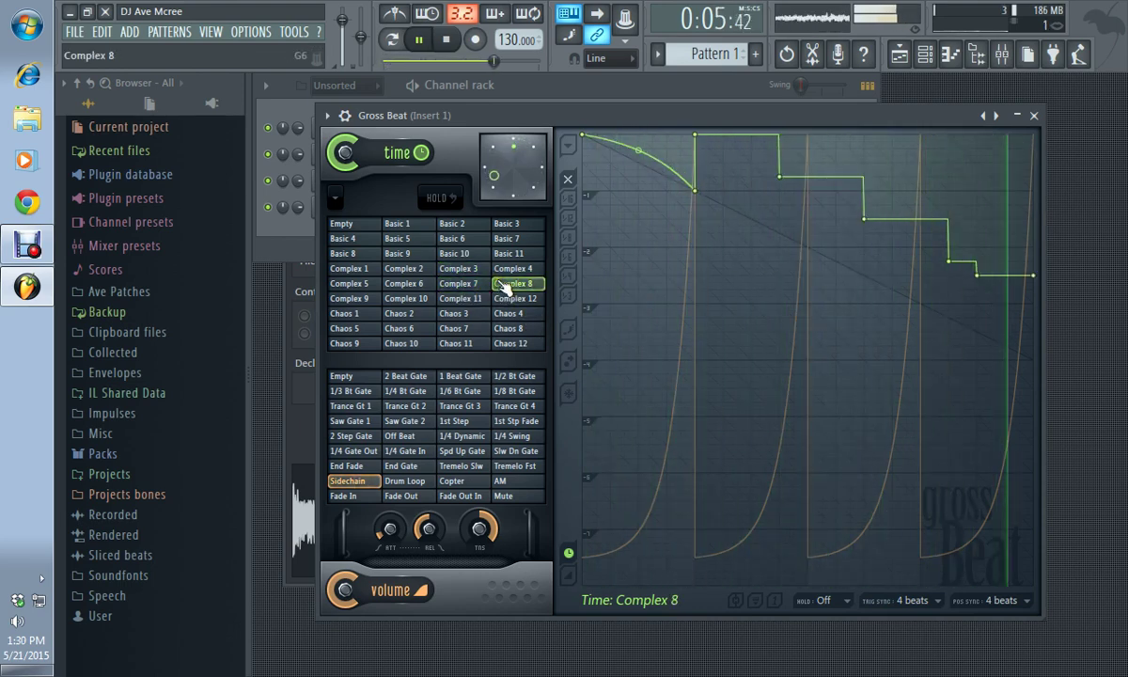
key("space")
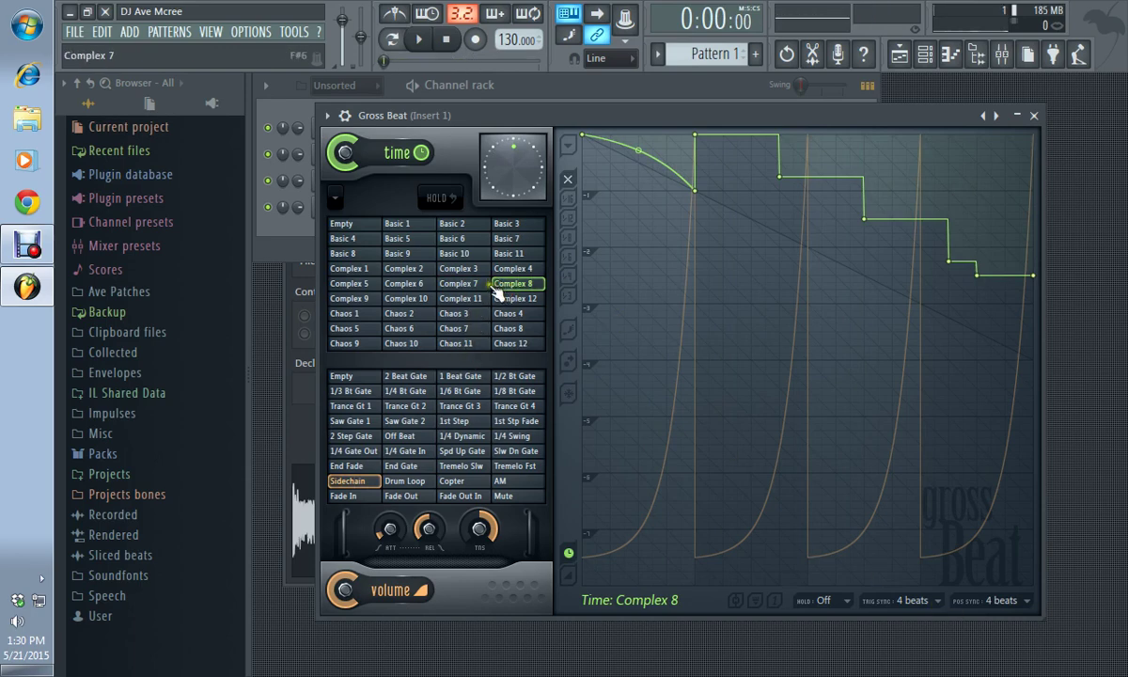
Set the trigger sync to 1 beat for the Complex 3, Complex 4, Complex 7 and Complex 8 time slots.
left_click(495, 269)
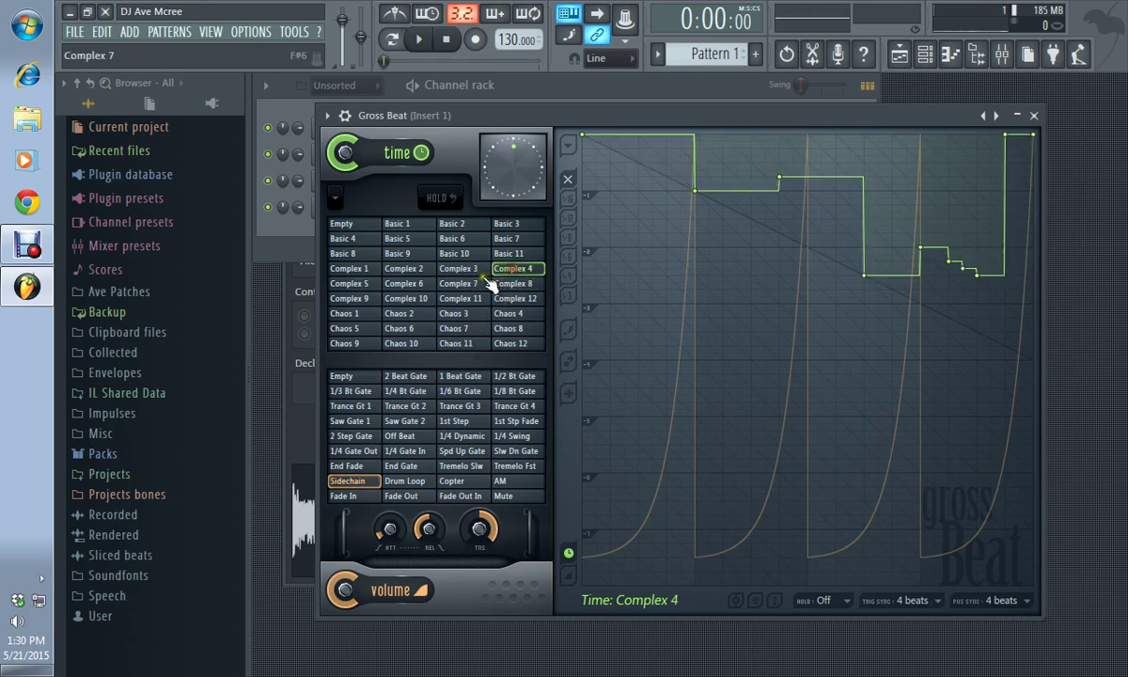
left_click(468, 283)
left_click(515, 285)
left_click(515, 271)
left_click(470, 271)
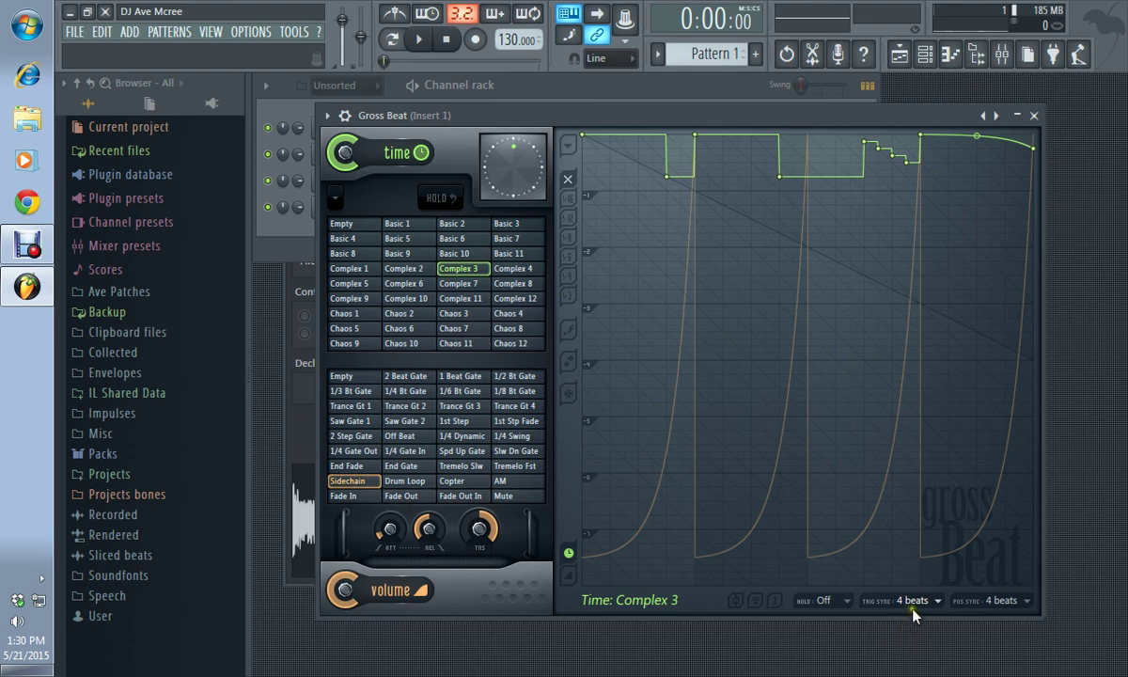
scroll(913, 602, "down", 3)
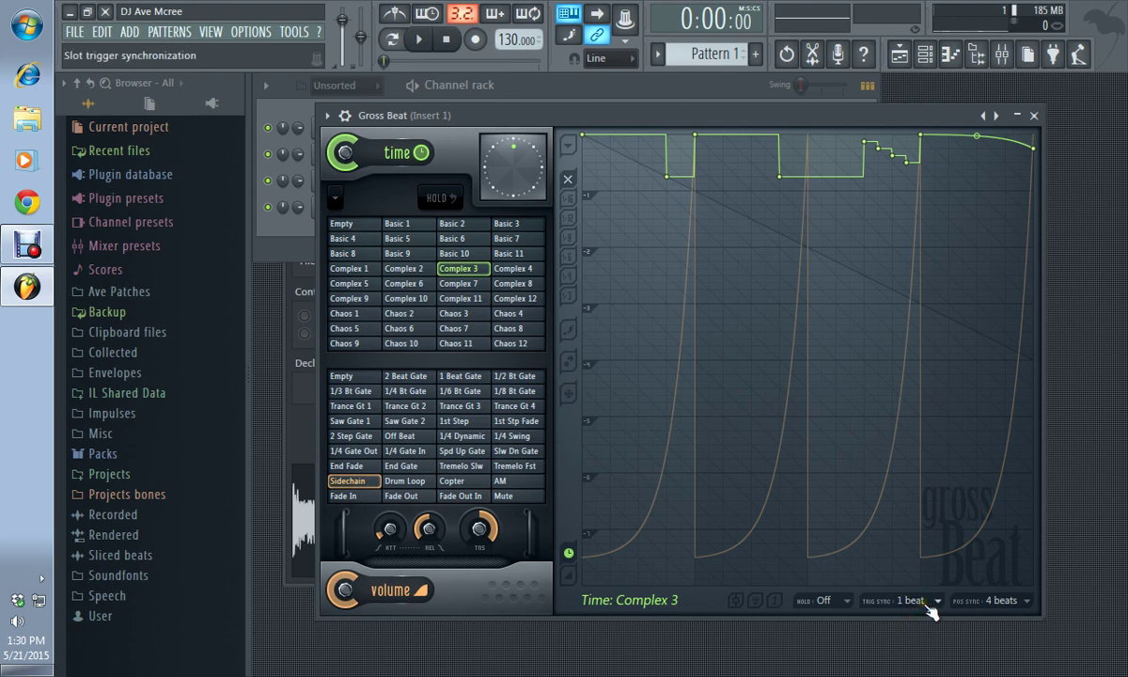
left_click(515, 270)
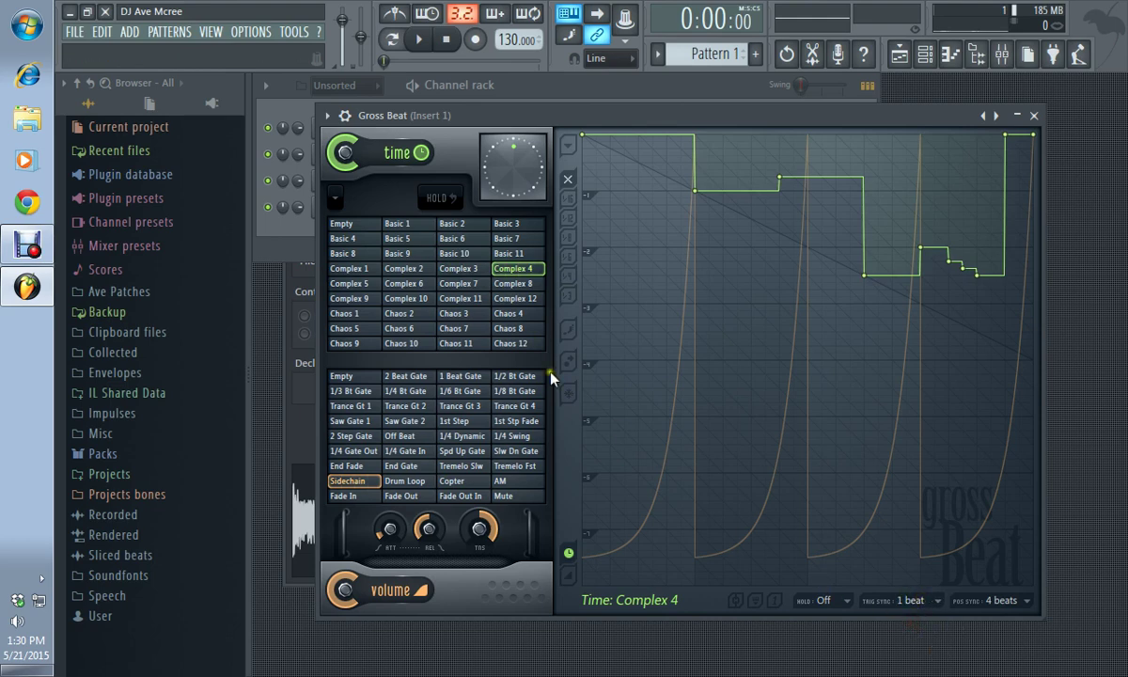
left_click(466, 285)
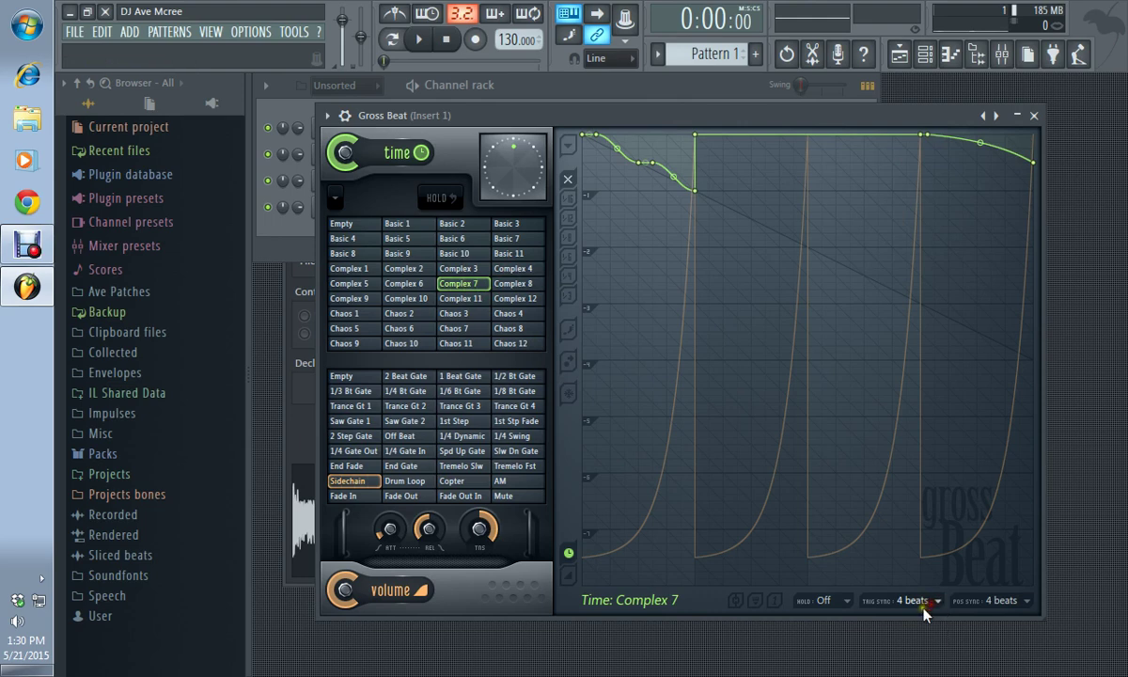
left_click(517, 284)
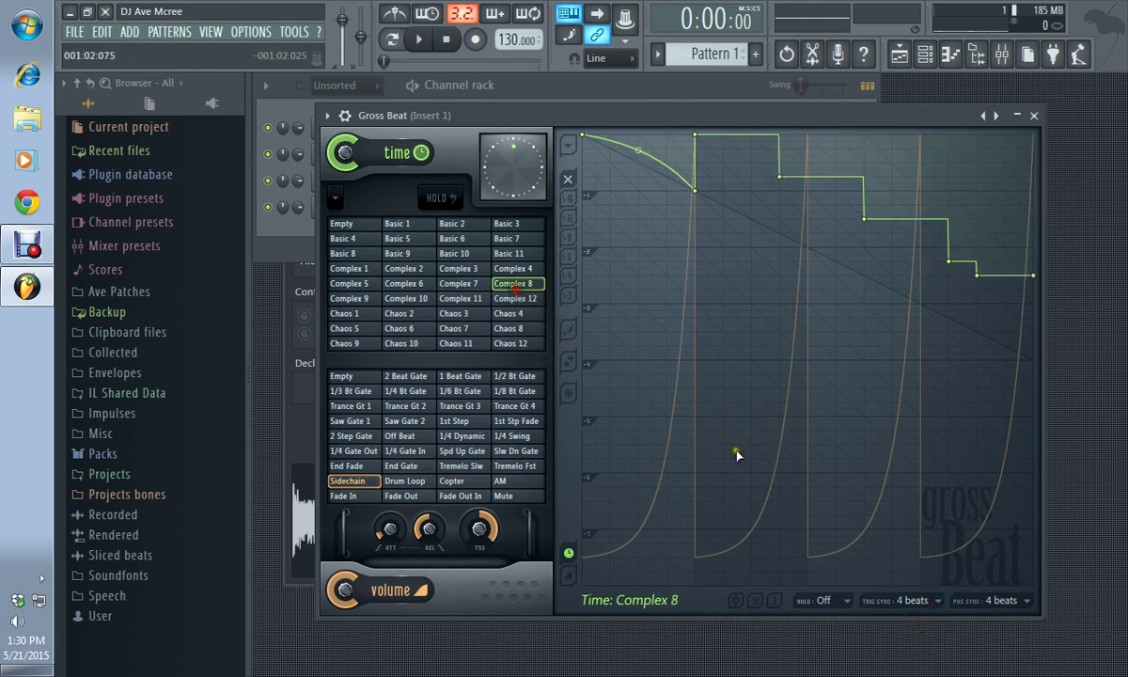
left_click(913, 619)
Play the pattern while switching repeatedly among Complex 3, 4, 7 and 8, stop playback, and select Complex 7.
key("space")
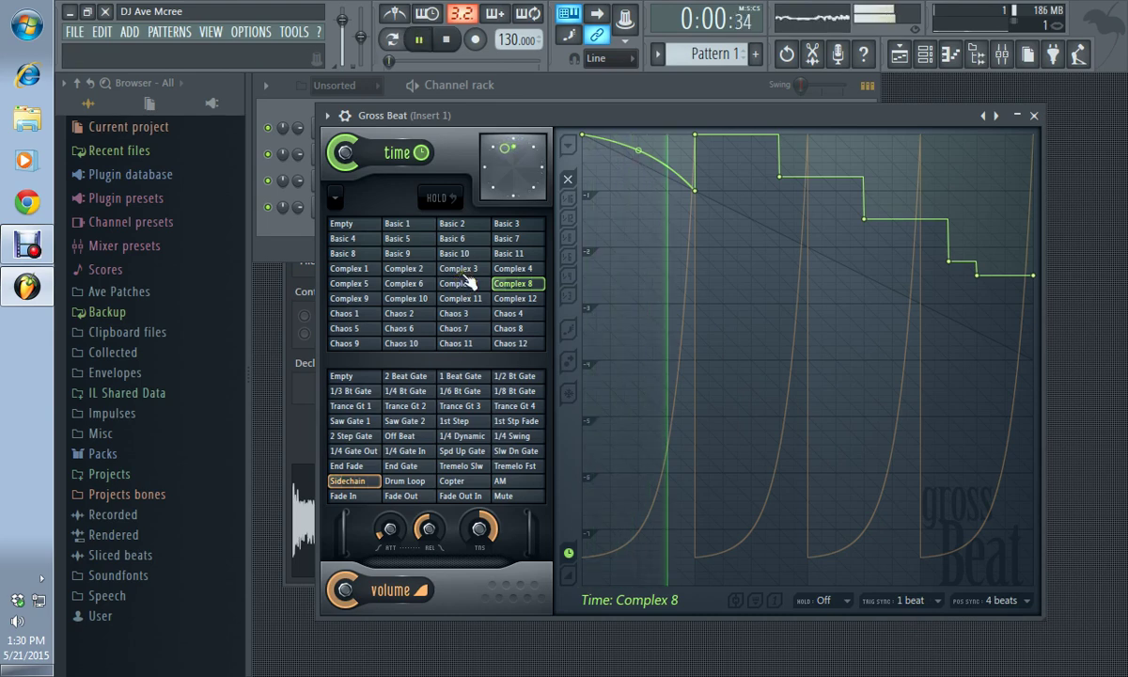
left_click(458, 269)
left_click(512, 269)
left_click(506, 284)
left_click(457, 284)
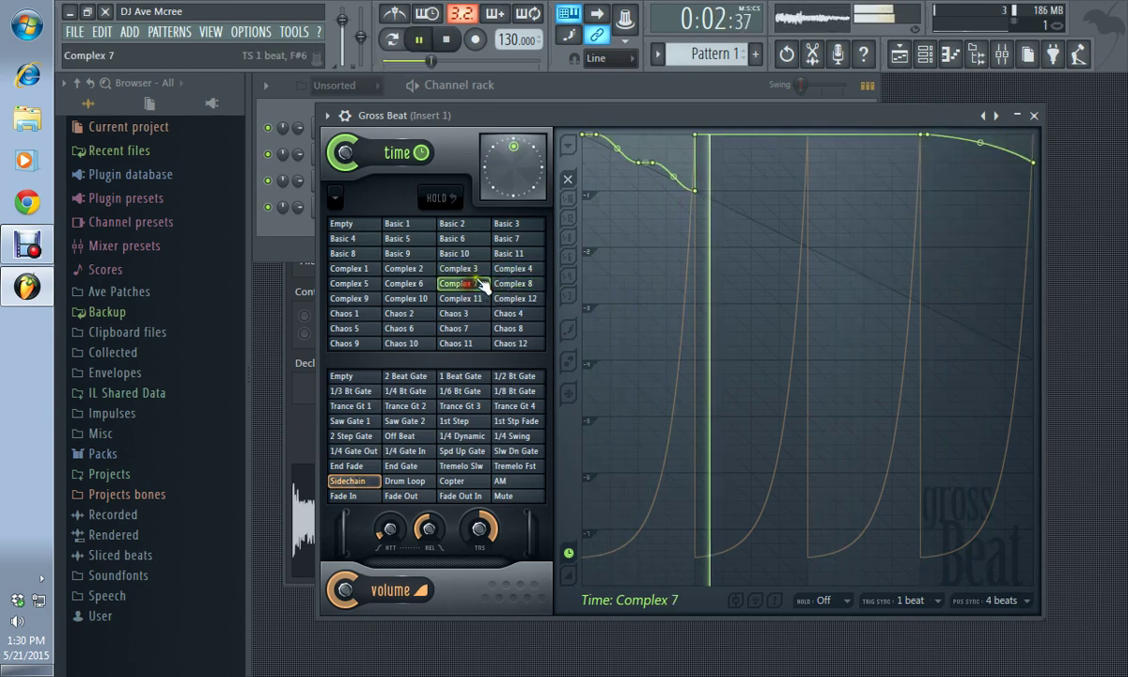
left_click(458, 269)
left_click(512, 269)
left_click(512, 284)
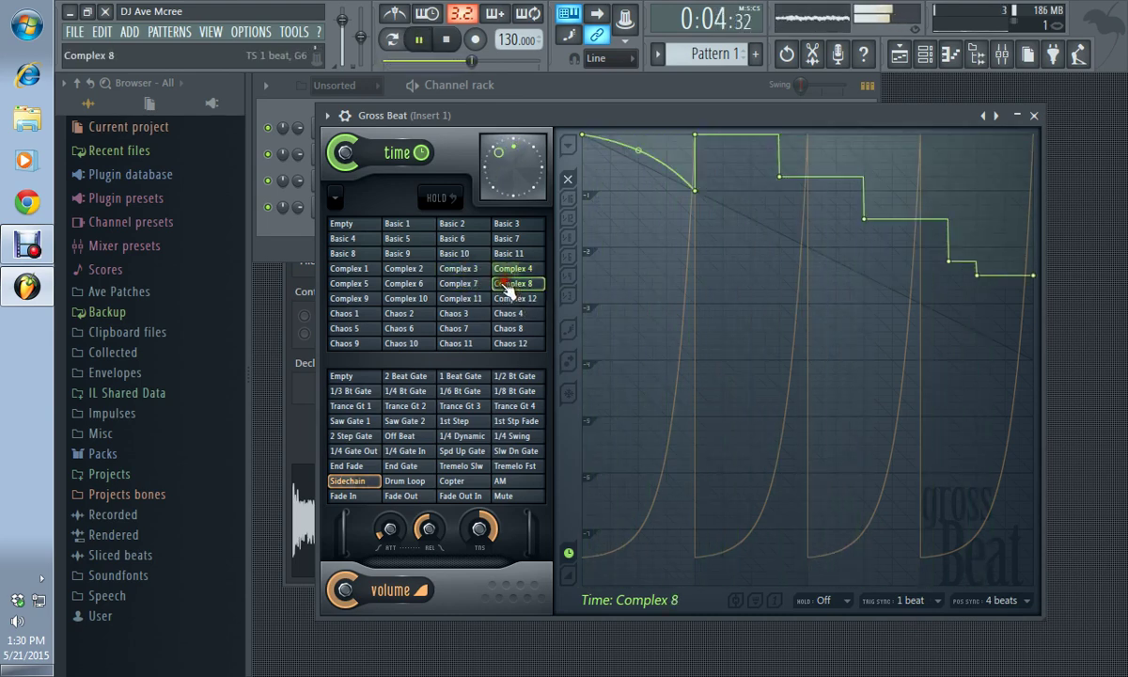
left_click(473, 284)
left_click(512, 283)
key("space")
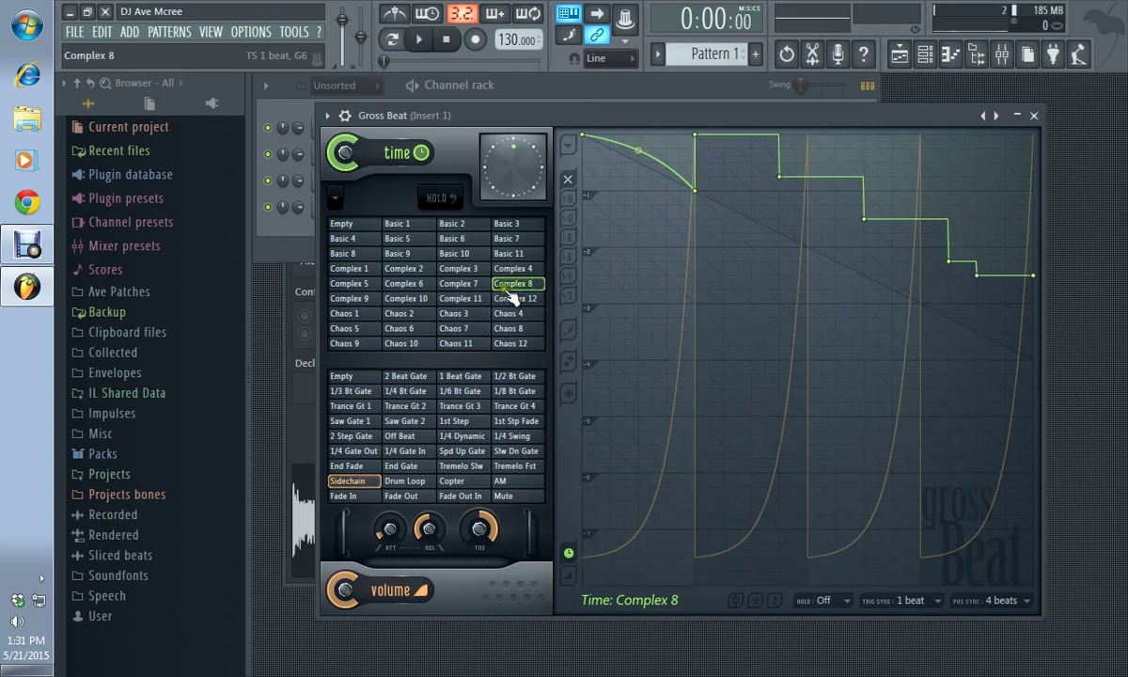
left_click(465, 285)
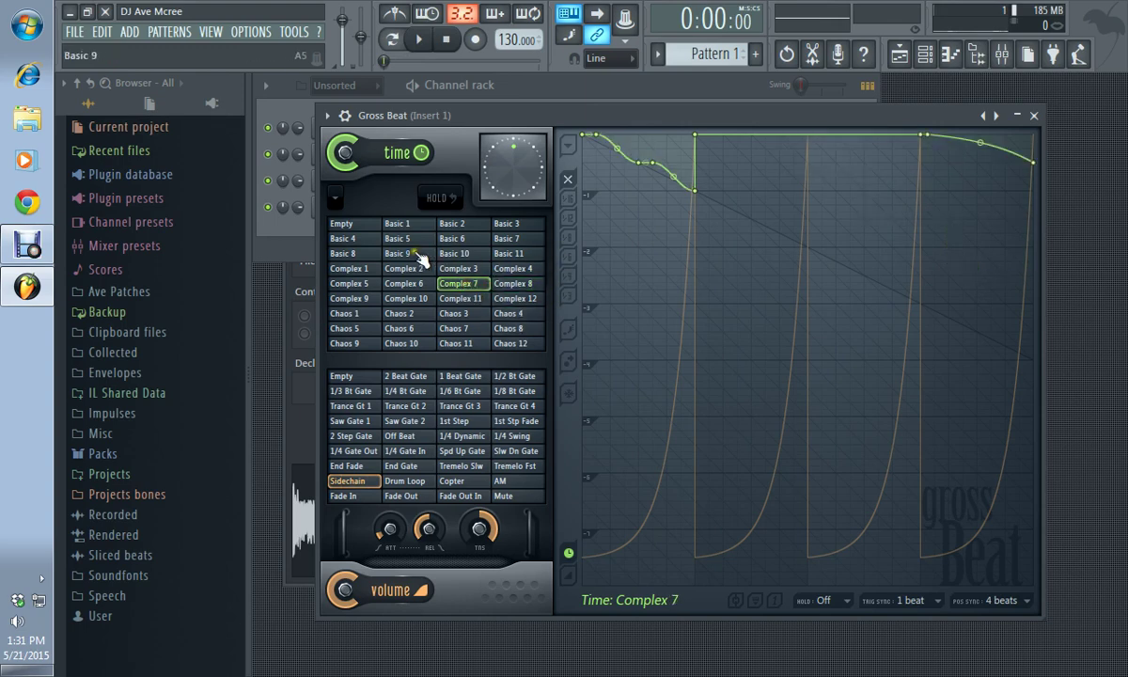
Review Gross Beat's click reduction choices without changing the setting.
left_click(336, 197)
mouse_move(404, 222)
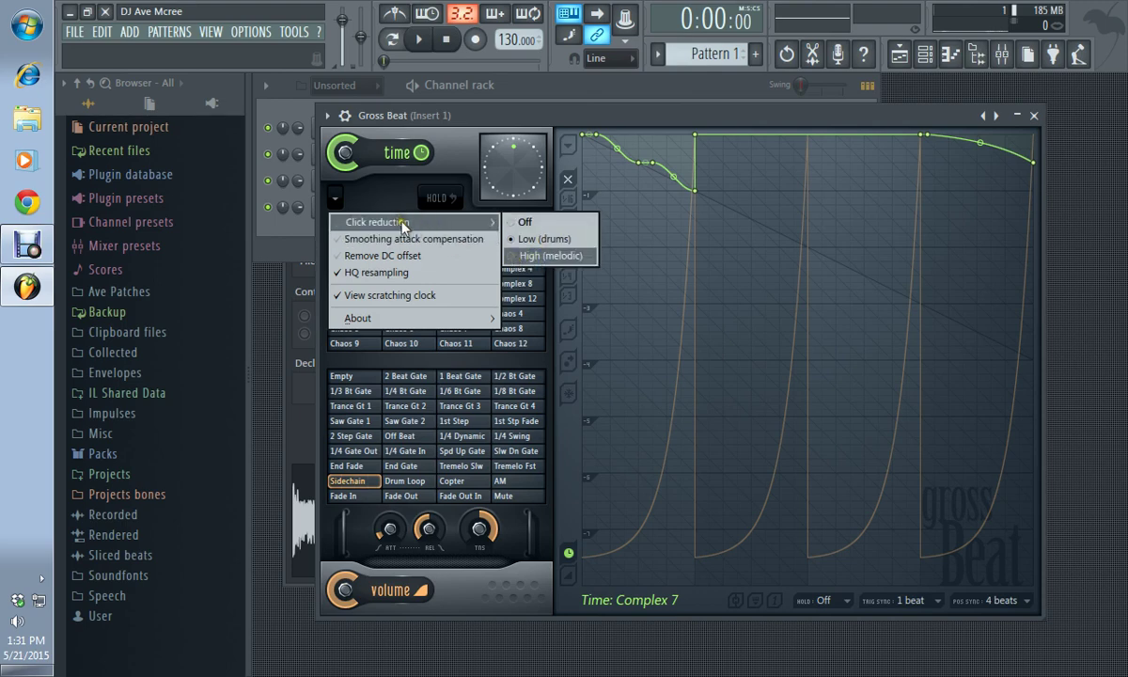
left_click(350, 193)
left_click(335, 196)
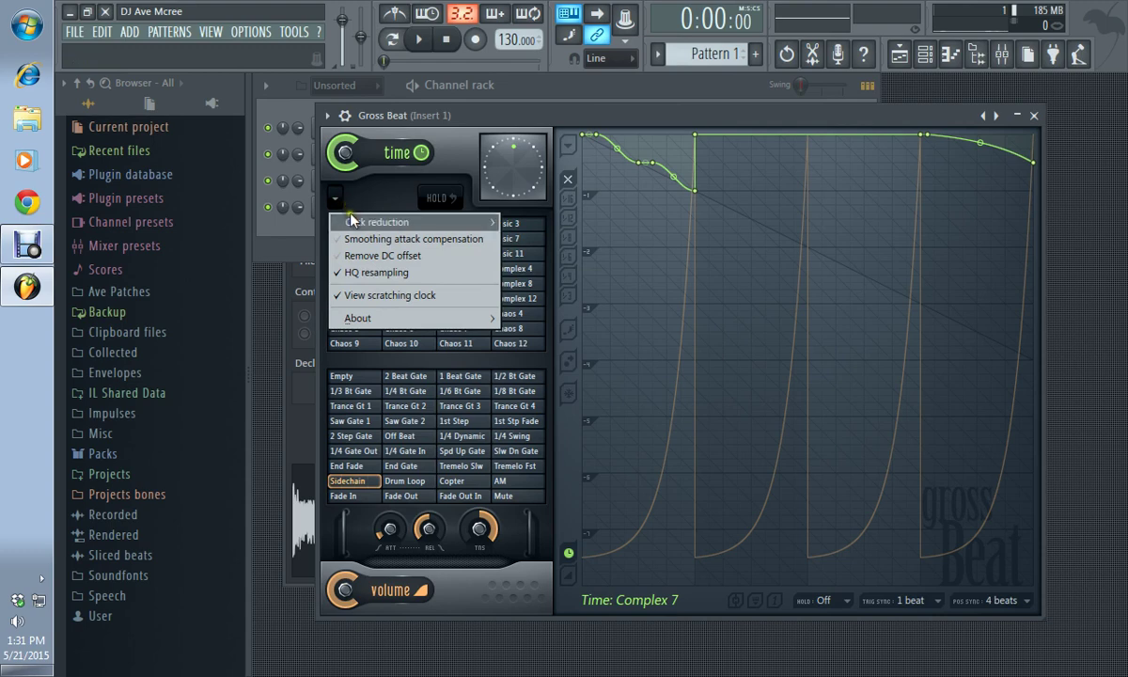
mouse_move(350, 220)
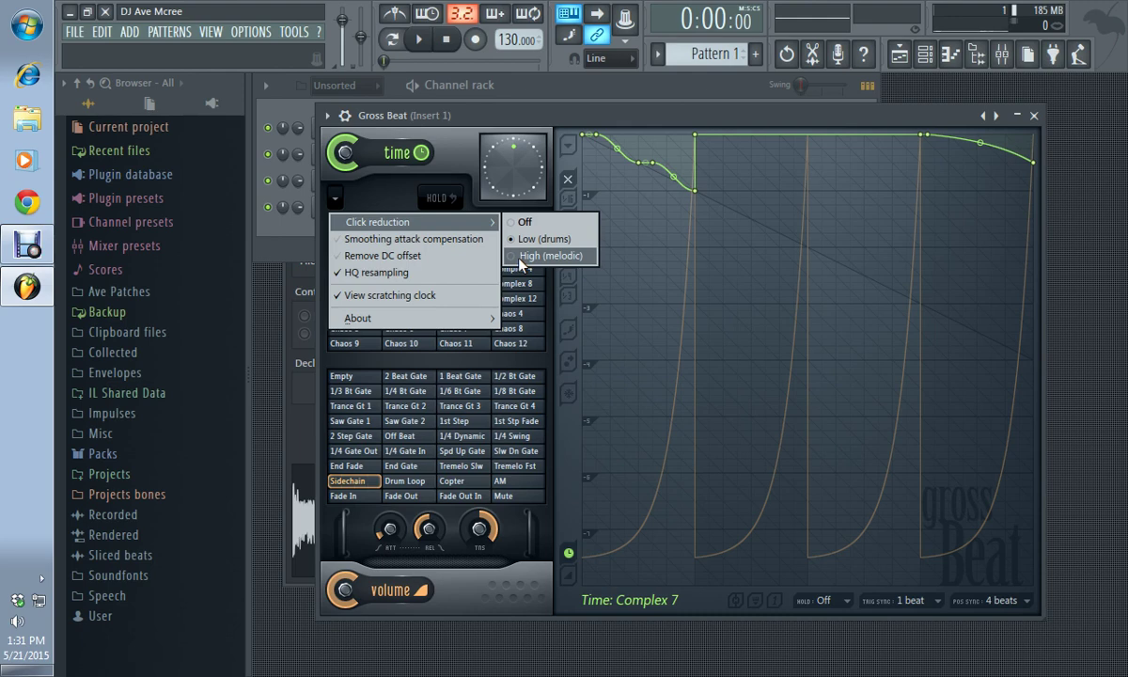
left_click(381, 193)
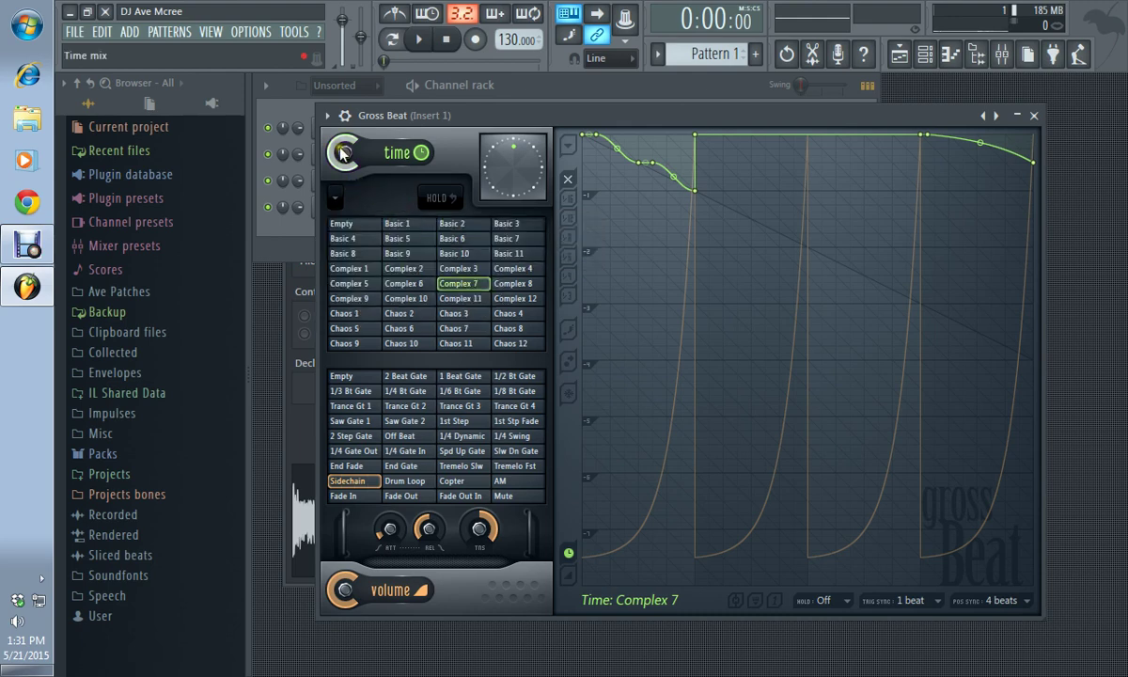
Load the Pitch shifter preset in Gross Beat and audition the pattern with the -12 time slot.
left_click(327, 116)
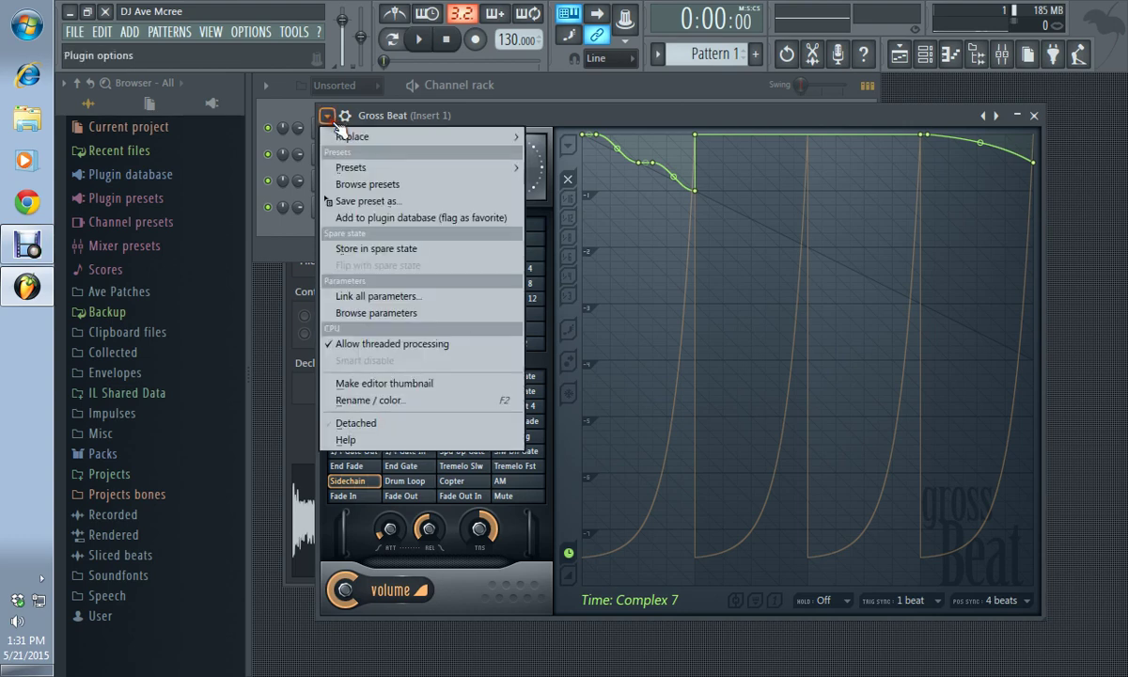
mouse_move(340, 166)
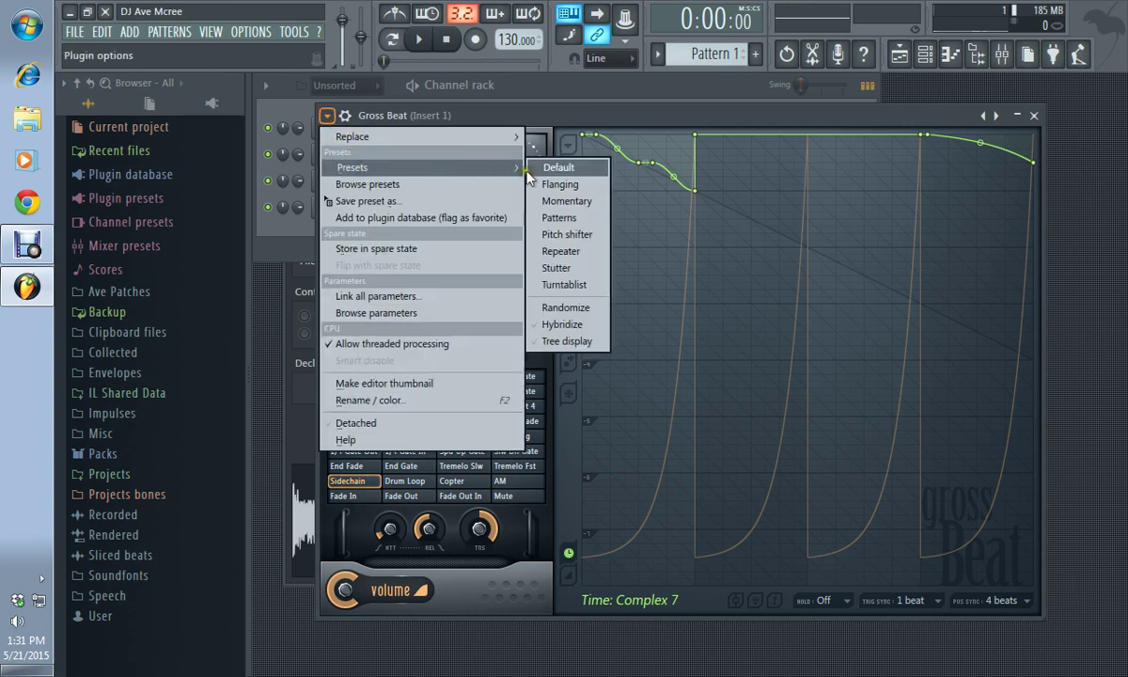
left_click(564, 235)
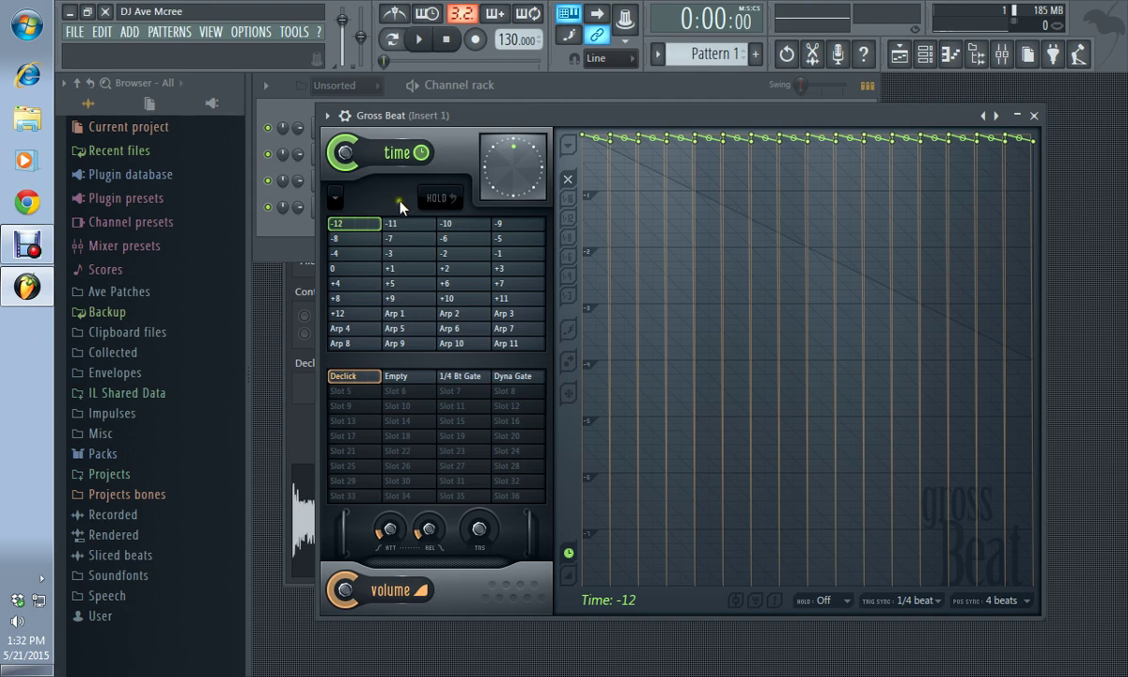
key("space")
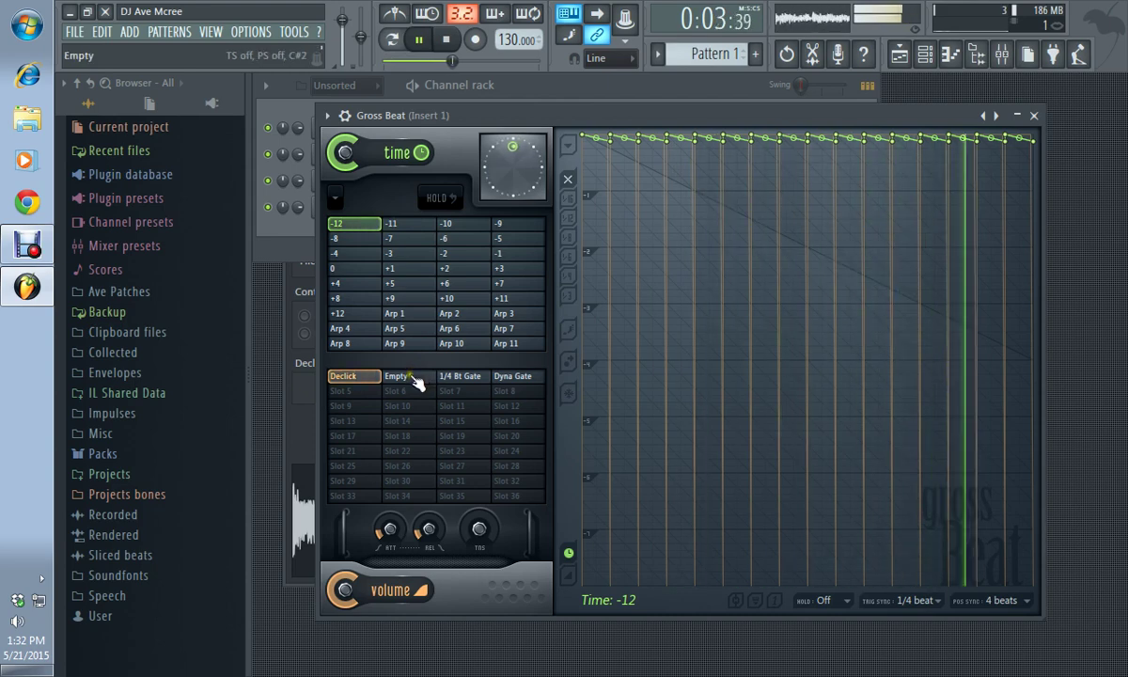
key("space")
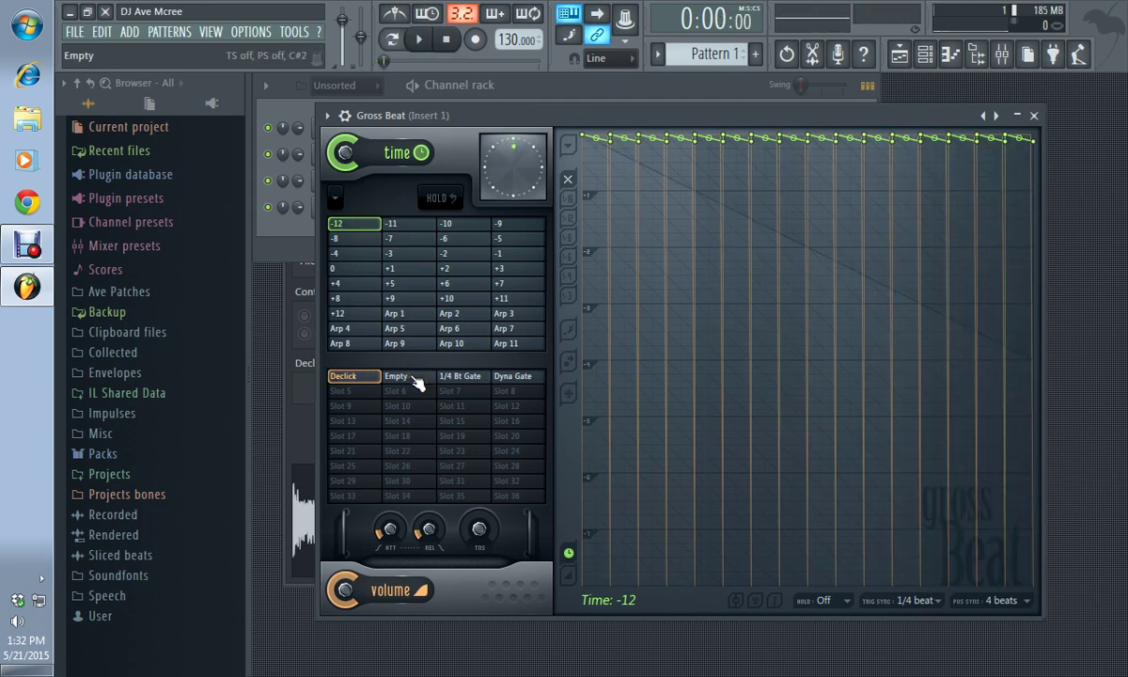
Play the pattern on the -12 time slot with the Empty volume slot, and switch the volume slot to Declick during playback.
left_click(416, 378)
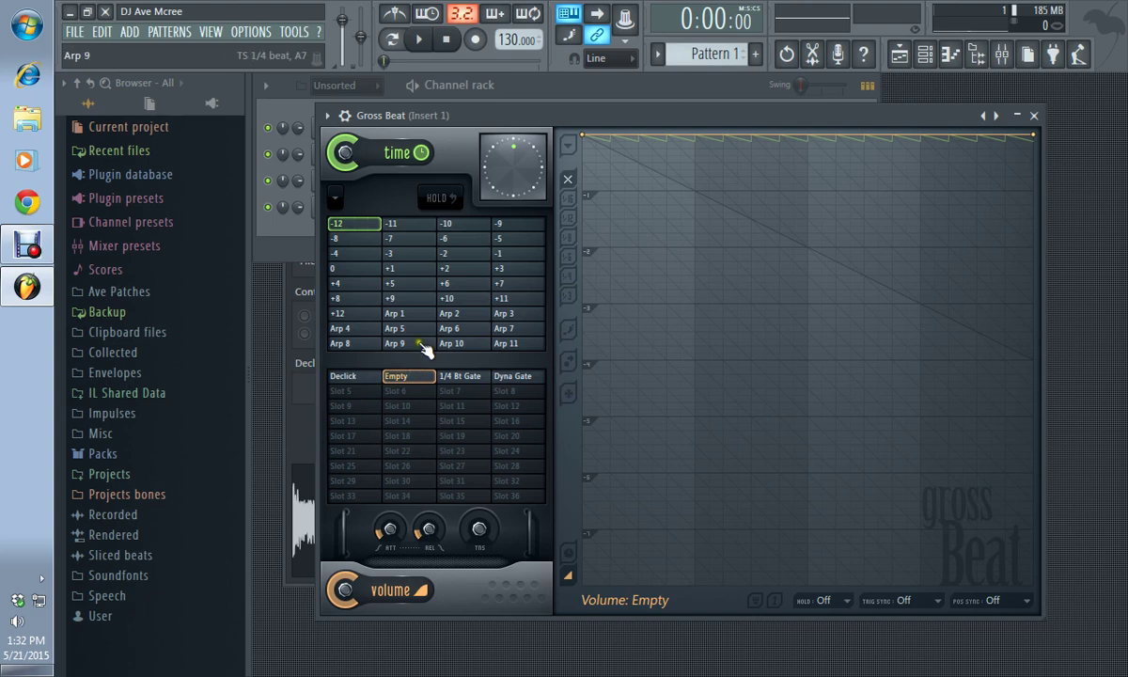
left_click(402, 255)
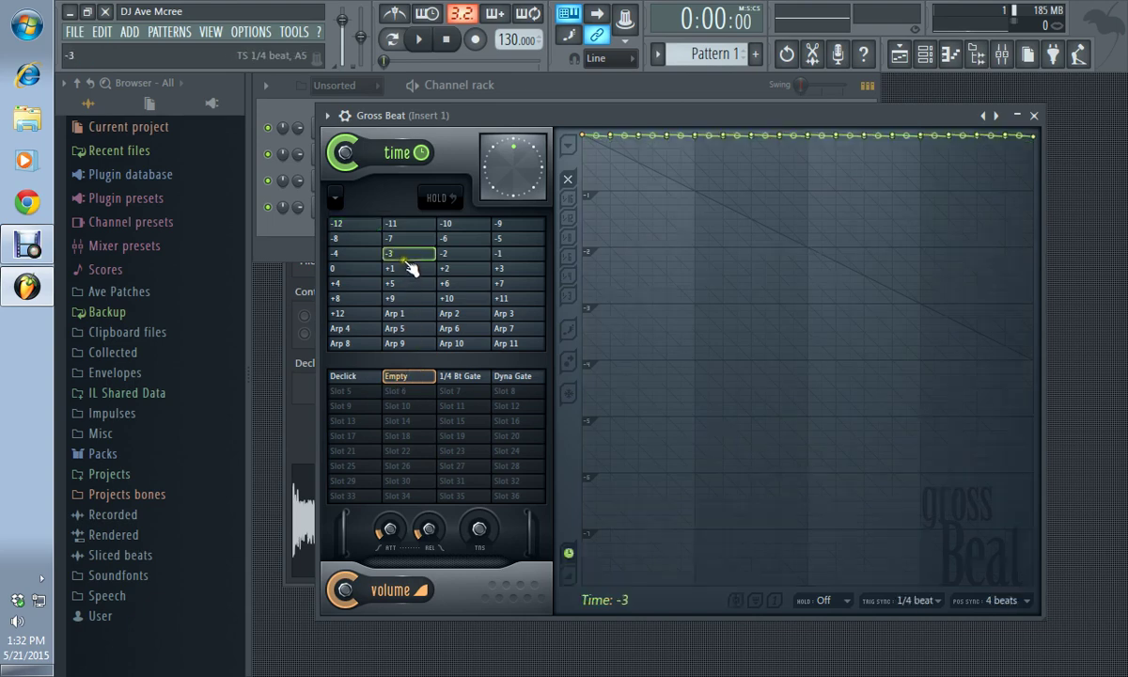
left_click(374, 227)
key("space")
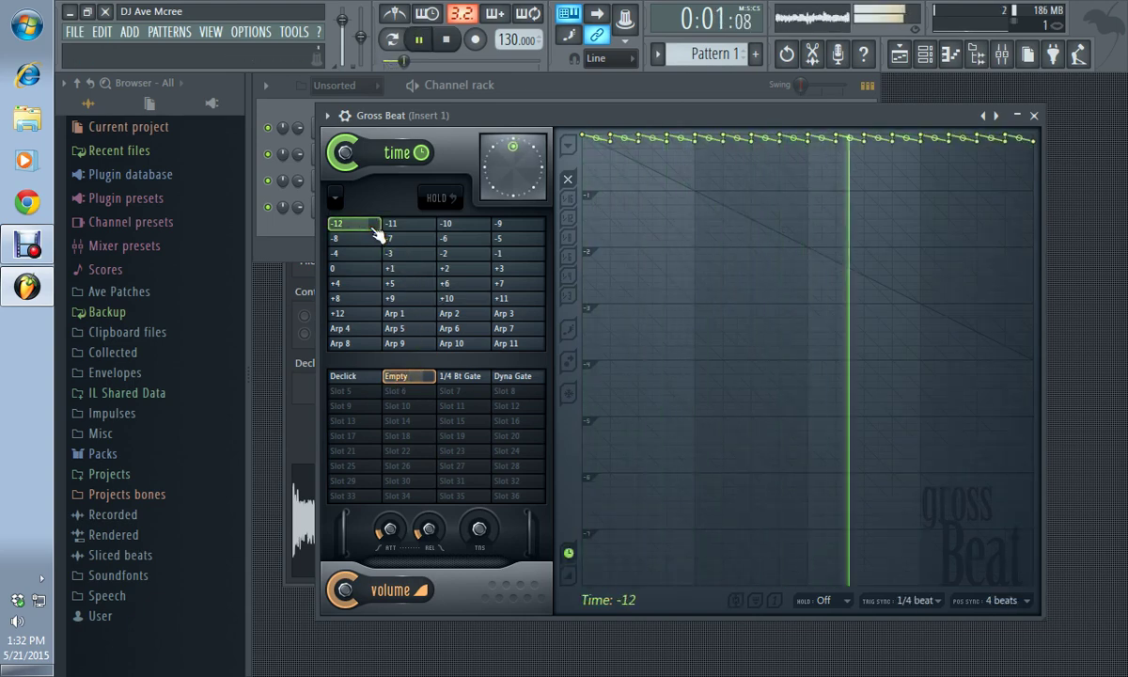
left_click(373, 376)
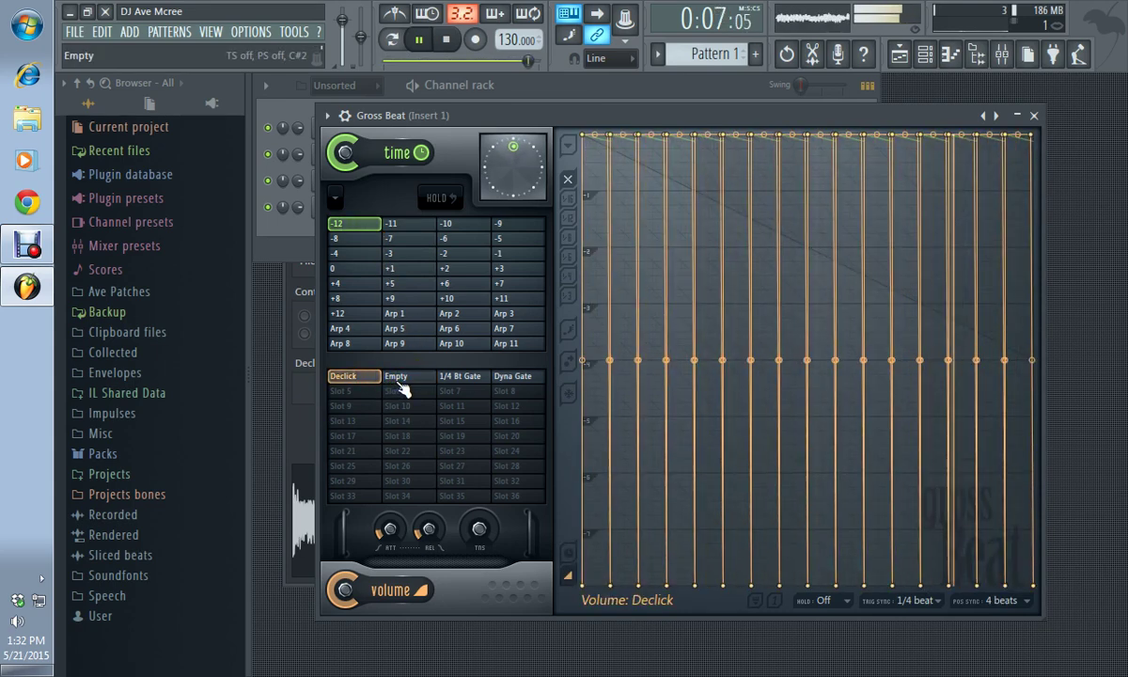
Set click reduction to High (melodic) and audition the pattern on the -12 time slot with the Empty volume slot.
left_click(399, 382)
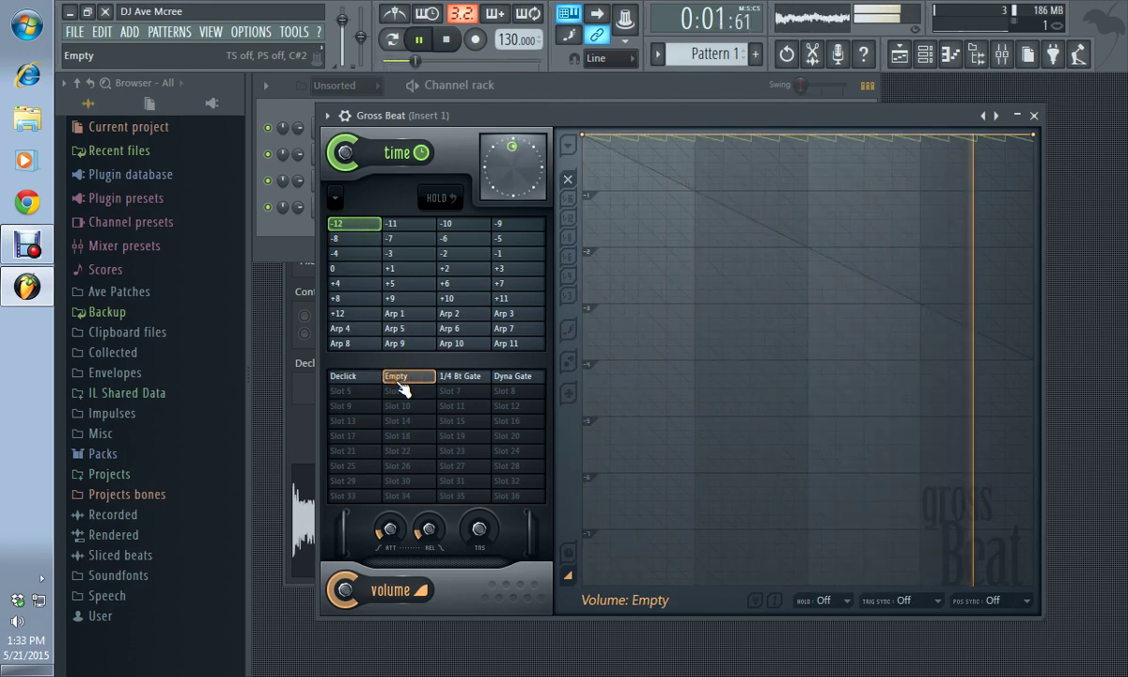
key("space")
left_click(336, 196)
mouse_move(387, 222)
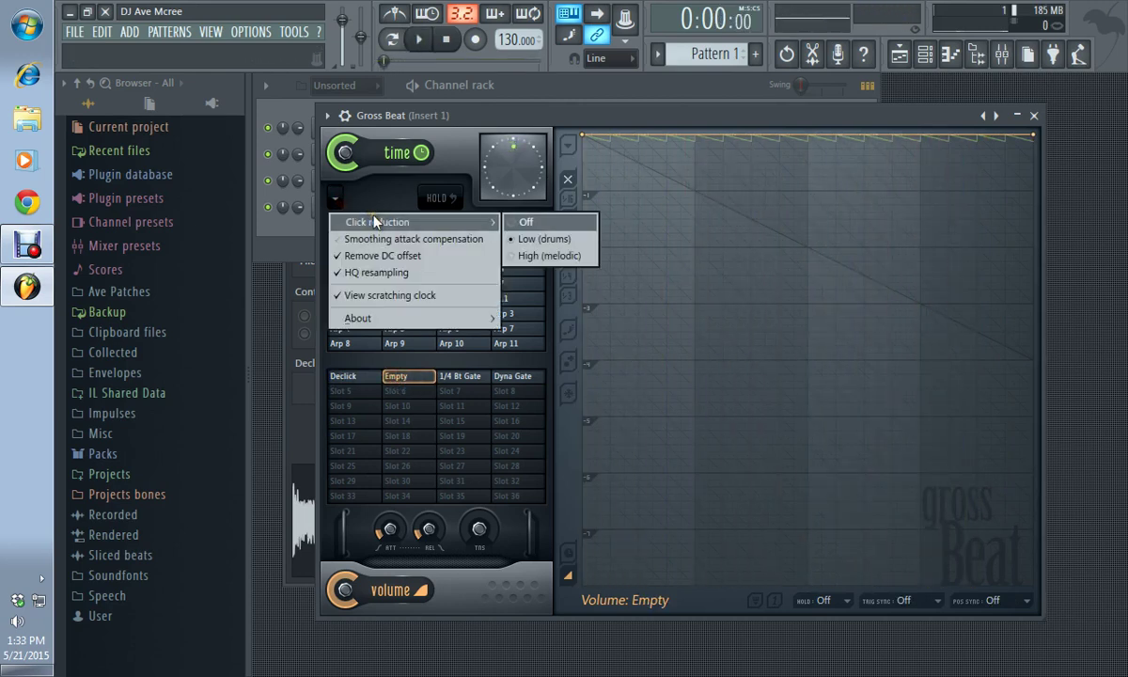
left_click(512, 256)
key("space")
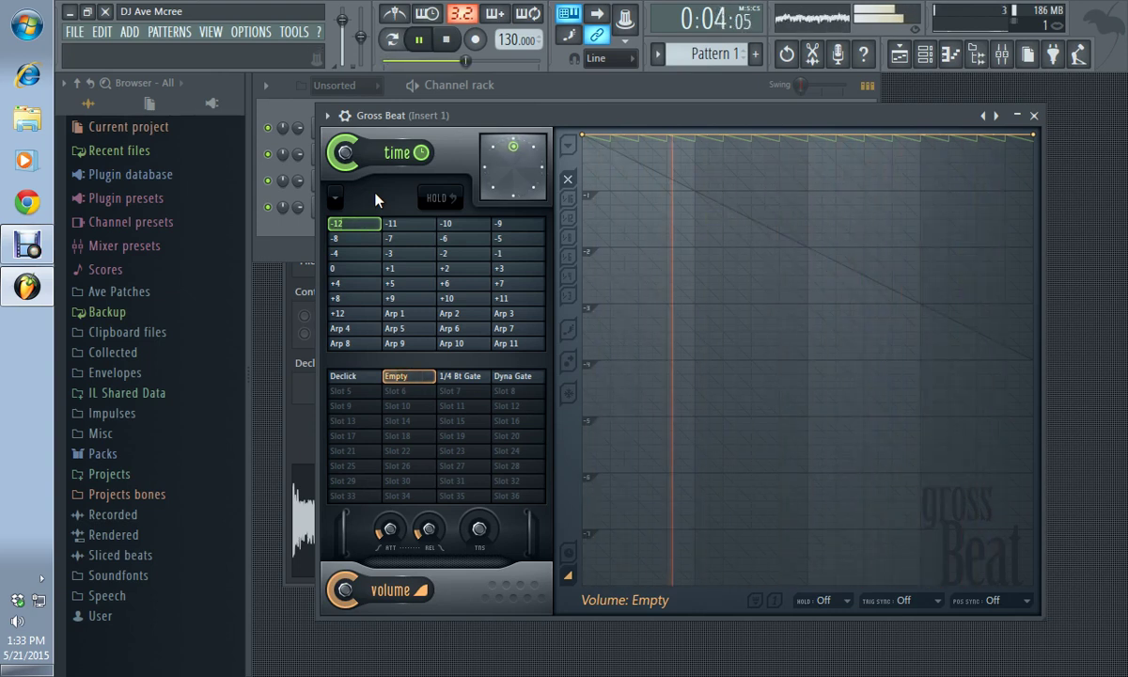
key("space")
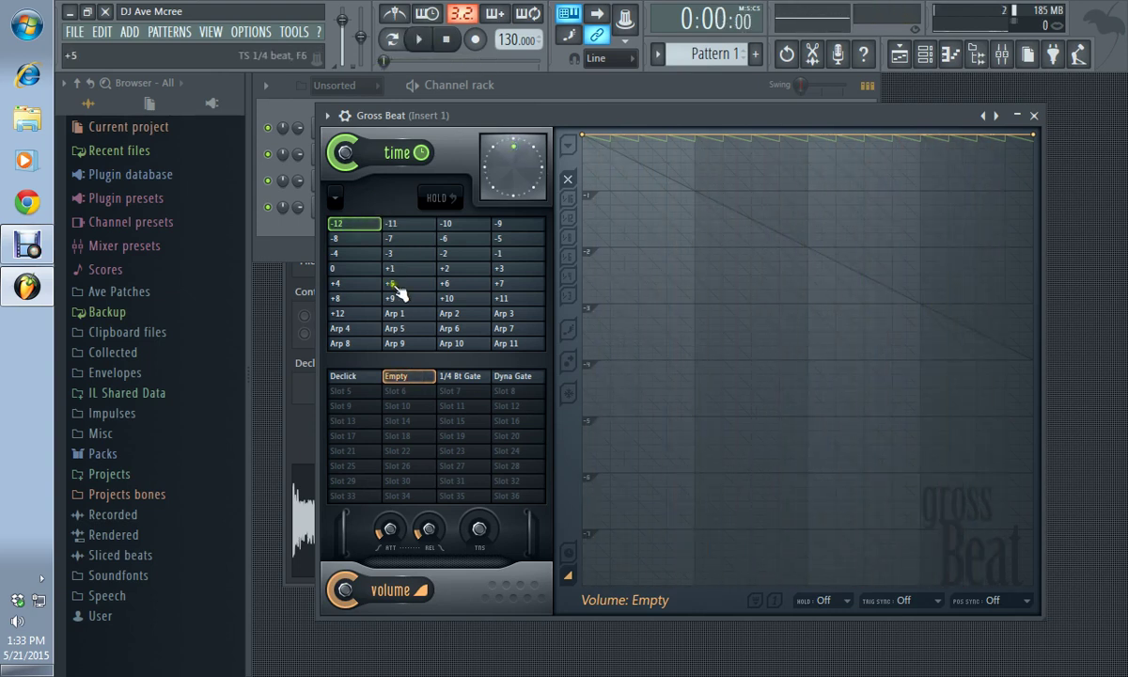
Select the -2 and Arp 2 time slots, and load the Patterns preset in Gross Beat.
left_click(444, 257)
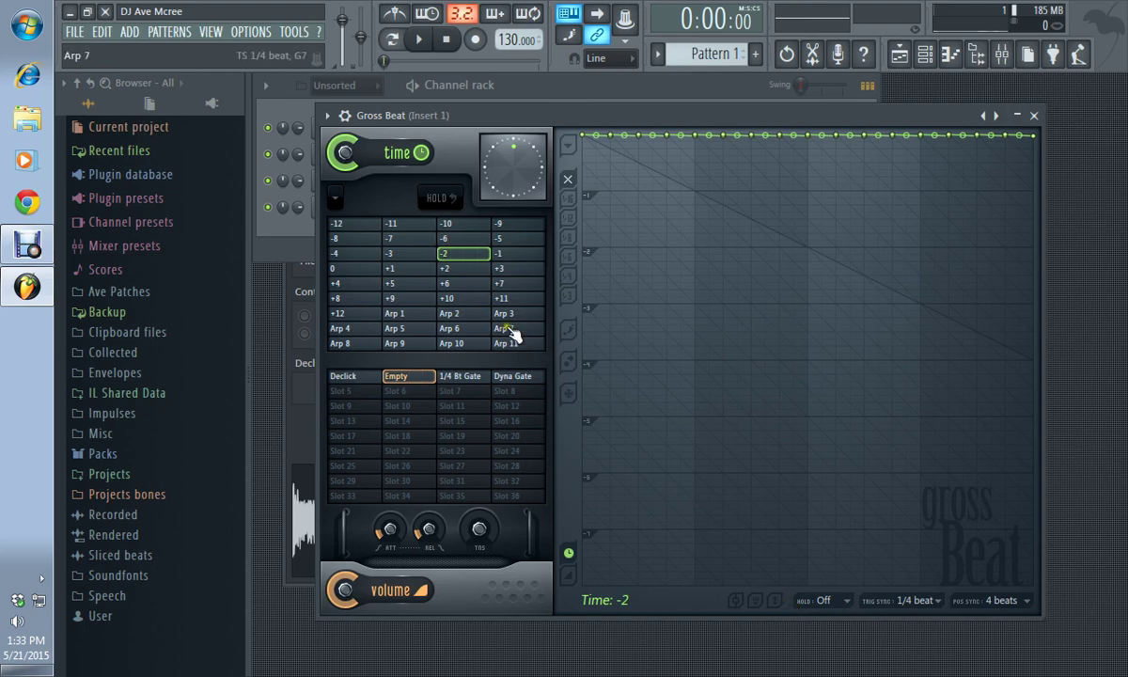
left_click(459, 316)
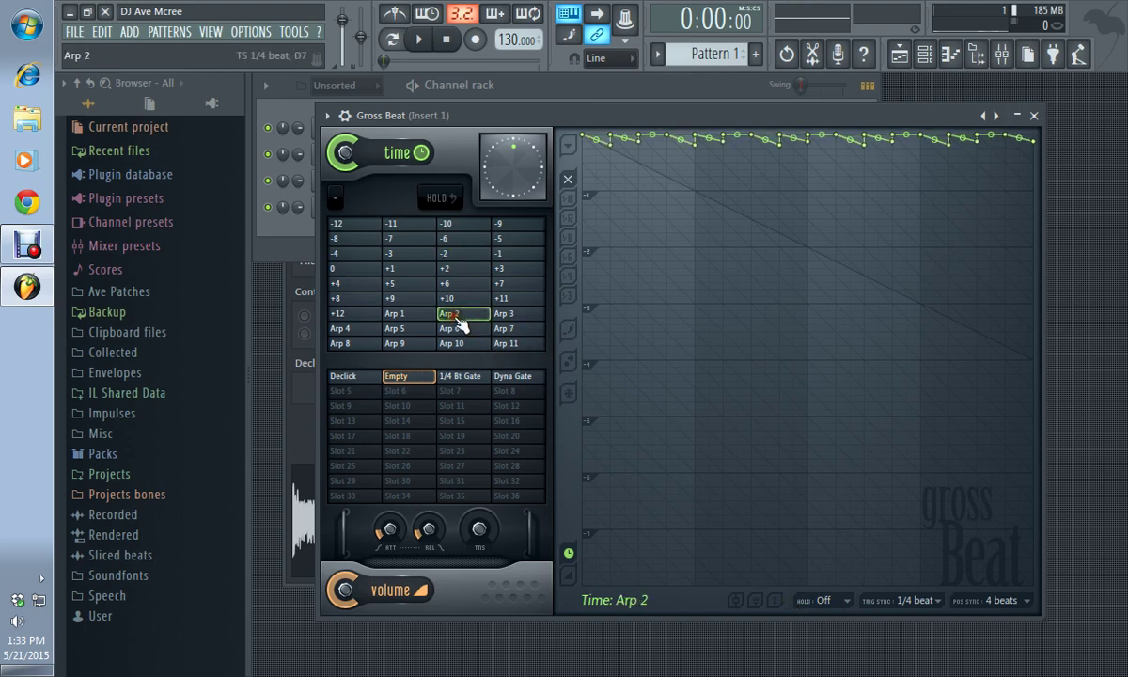
left_click(327, 116)
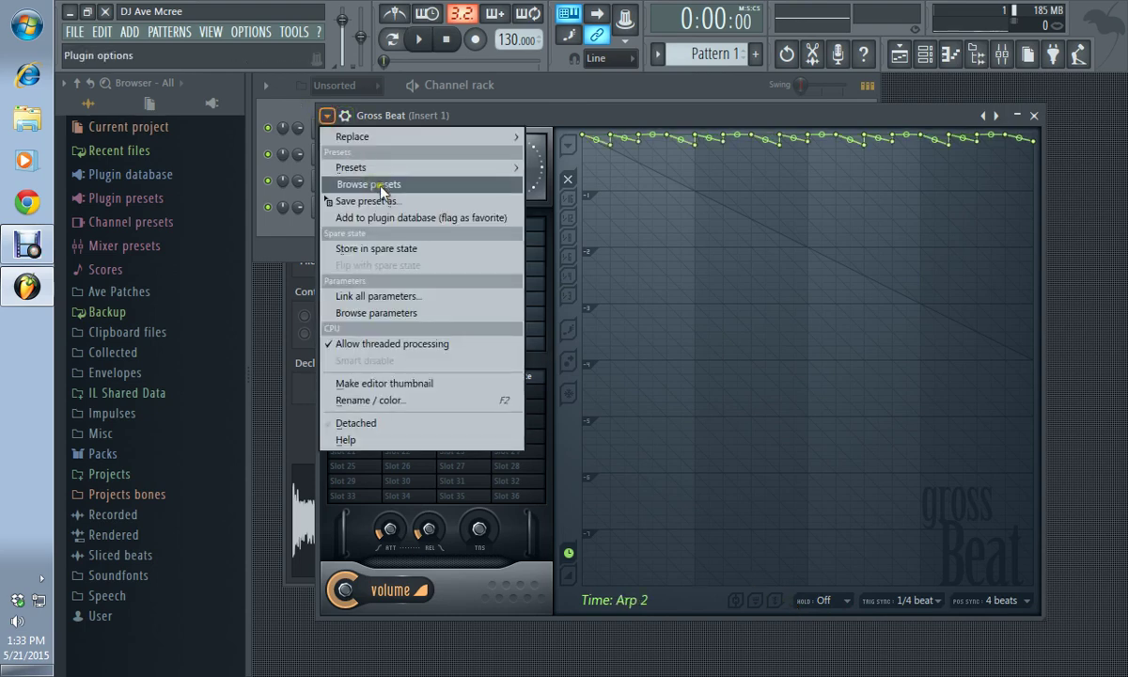
mouse_move(376, 161)
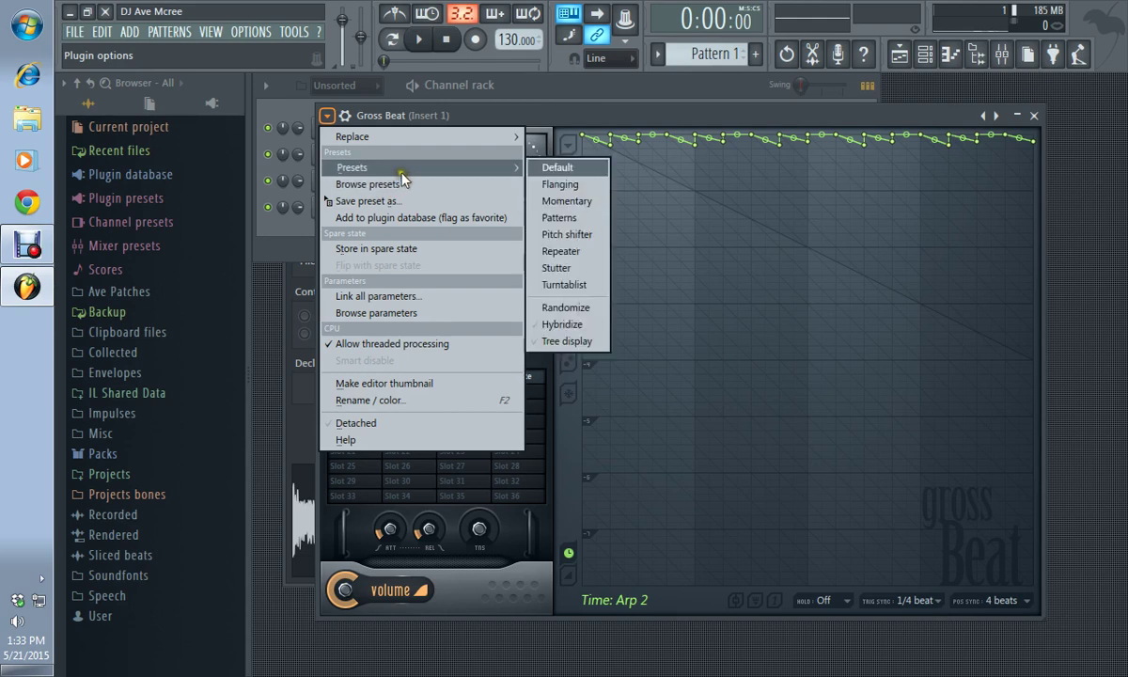
left_click(567, 222)
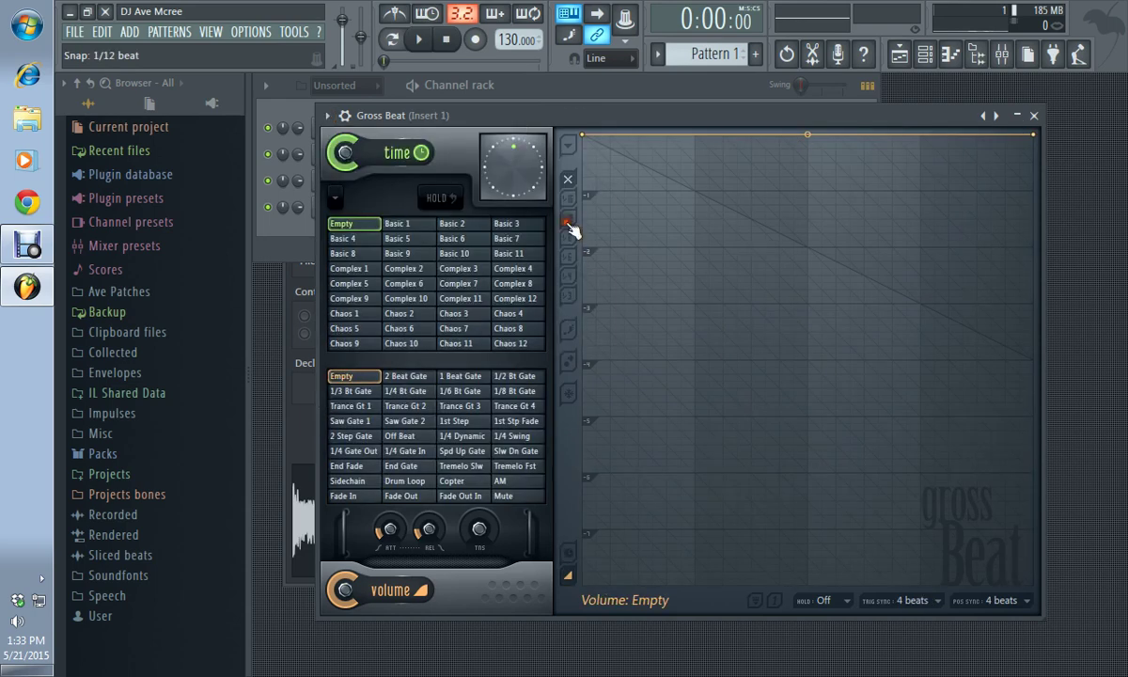
Load the Pitch shifter preset, turn on the "1" toggle for the -2 time slot, and audition the pattern.
left_click(327, 116)
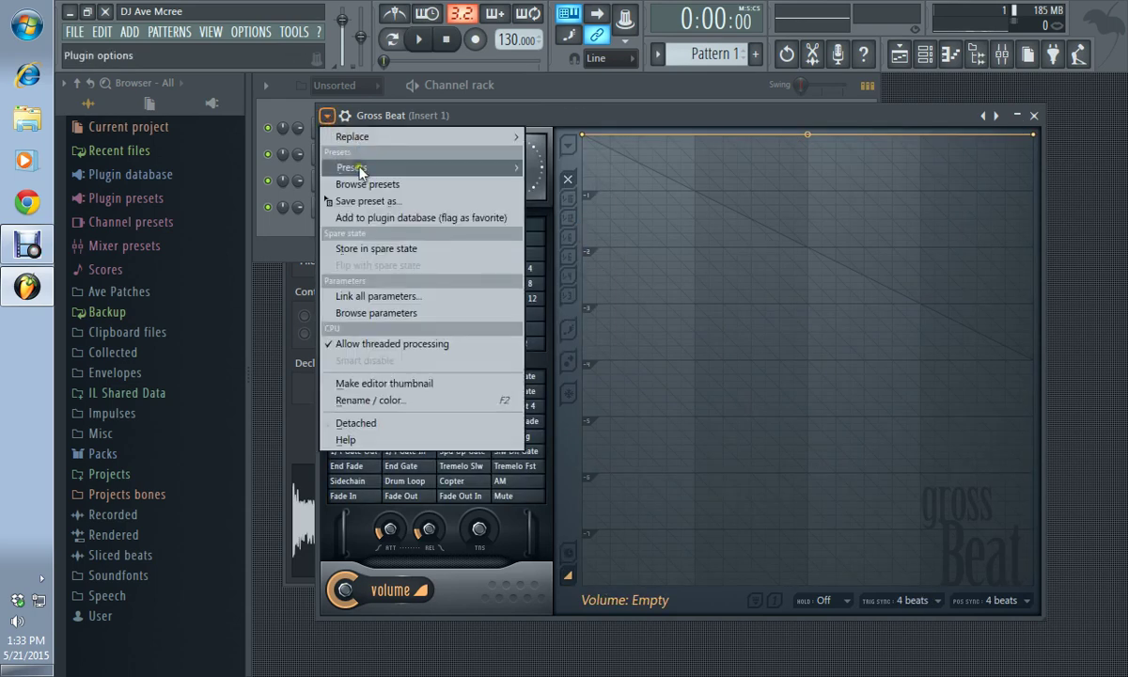
mouse_move(362, 169)
left_click(557, 234)
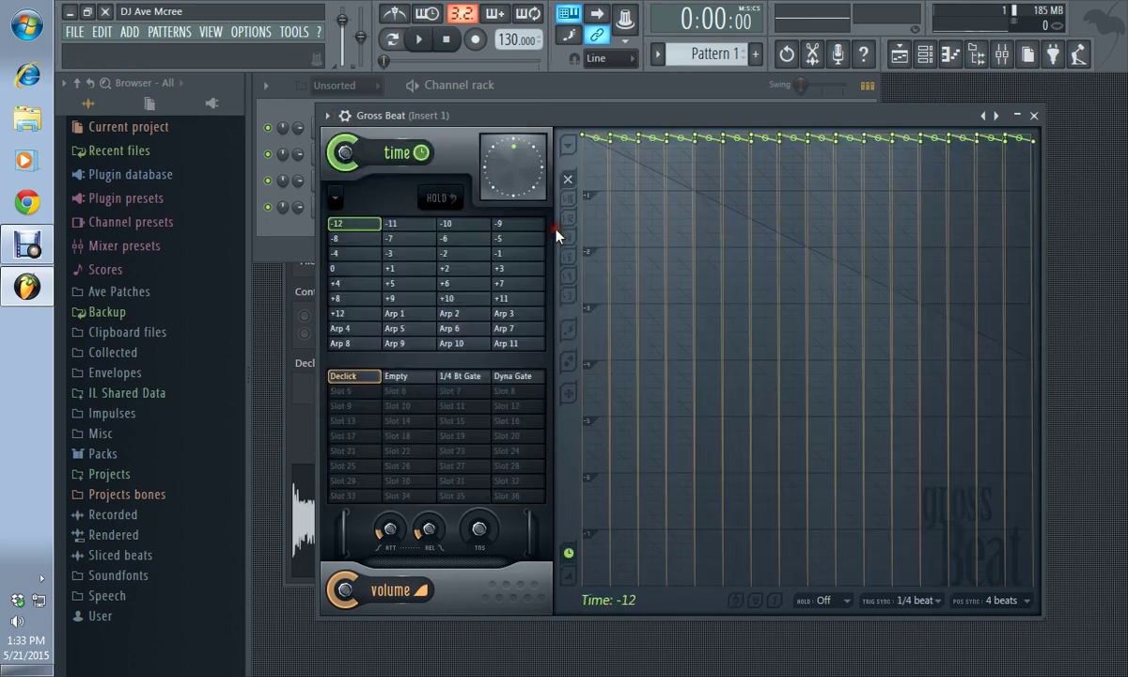
left_click(464, 254)
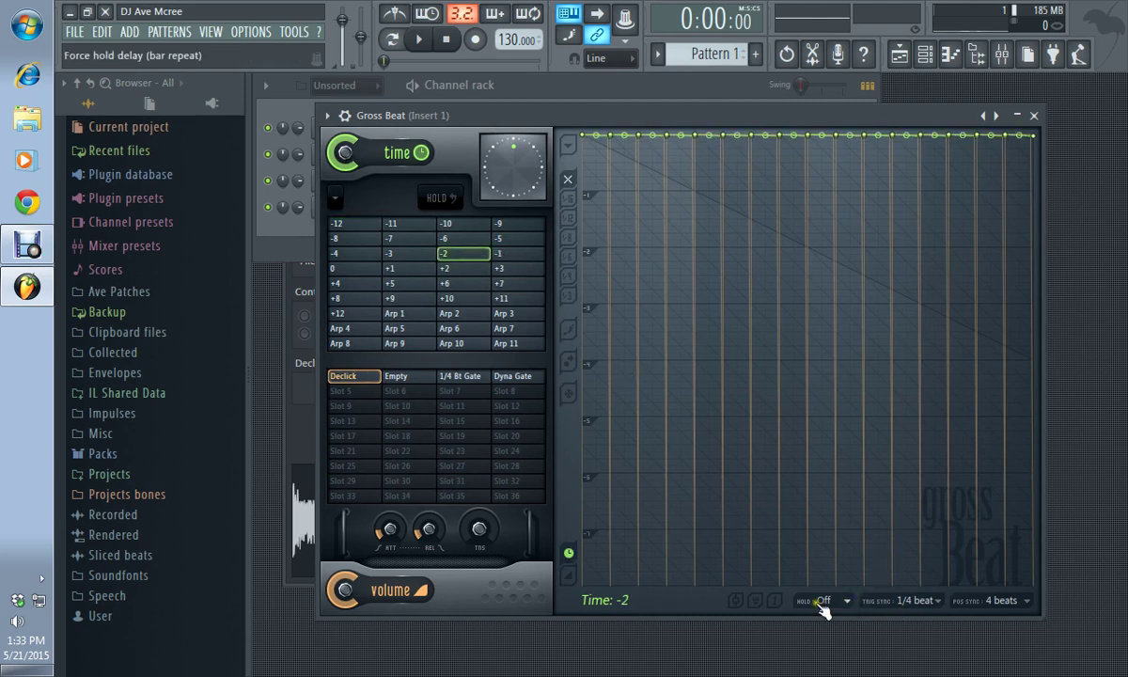
left_click(774, 600)
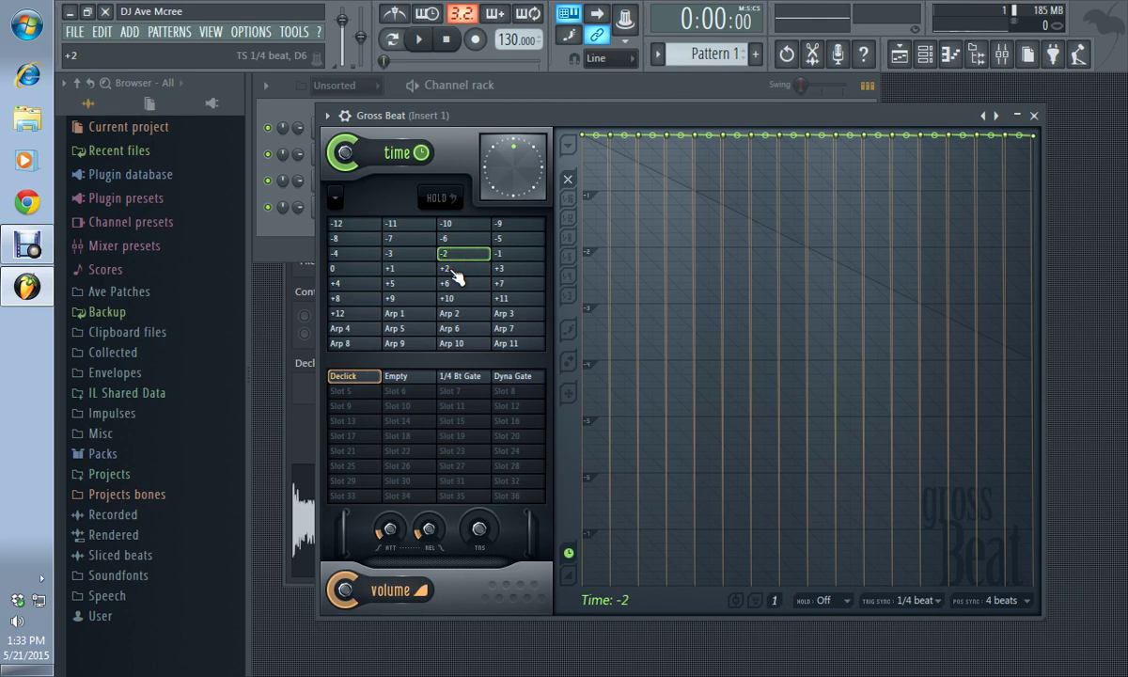
key("space")
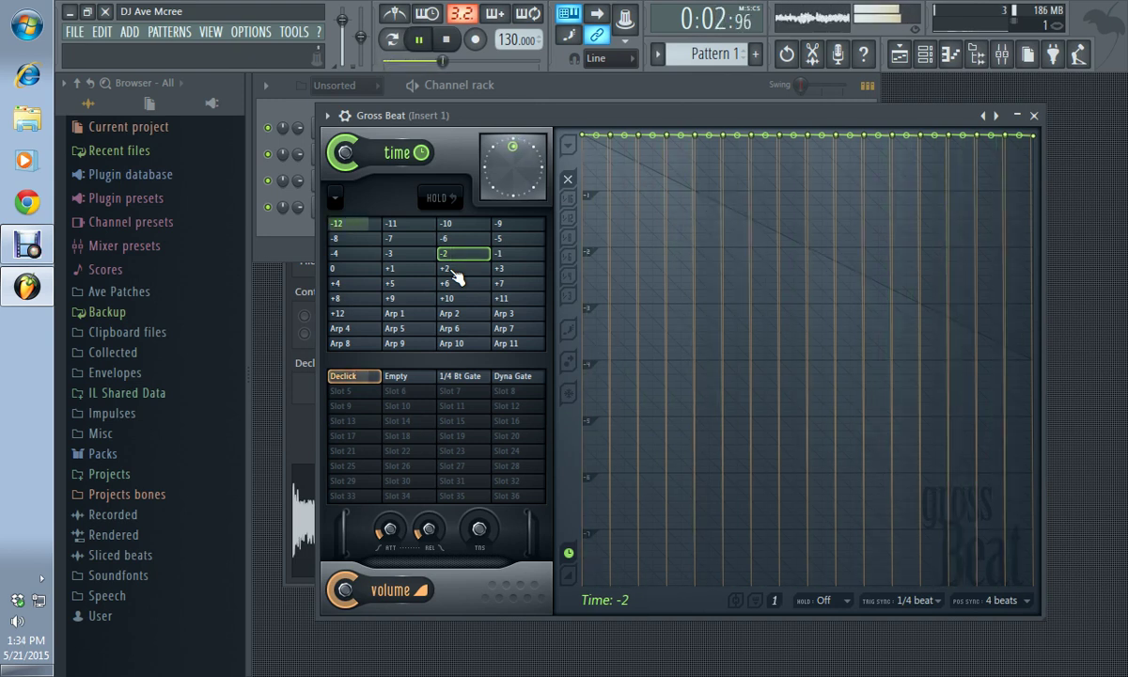
key("space")
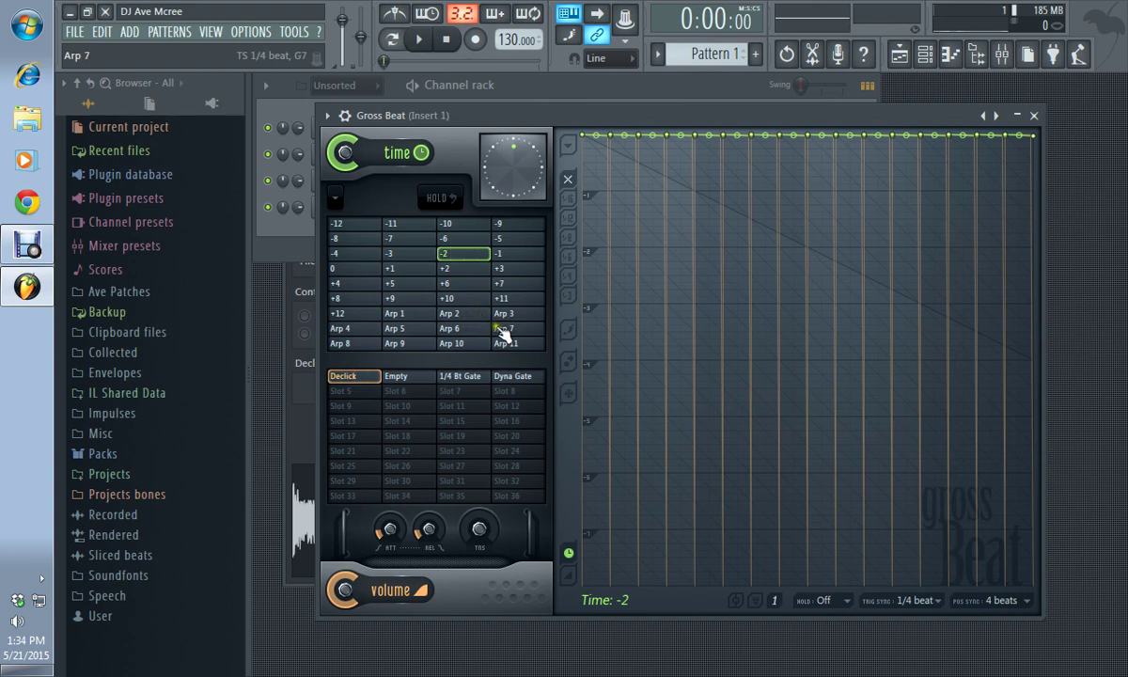
Select the Arp 7 time slot and audition the pattern with the Declick volume slot.
left_click(516, 328)
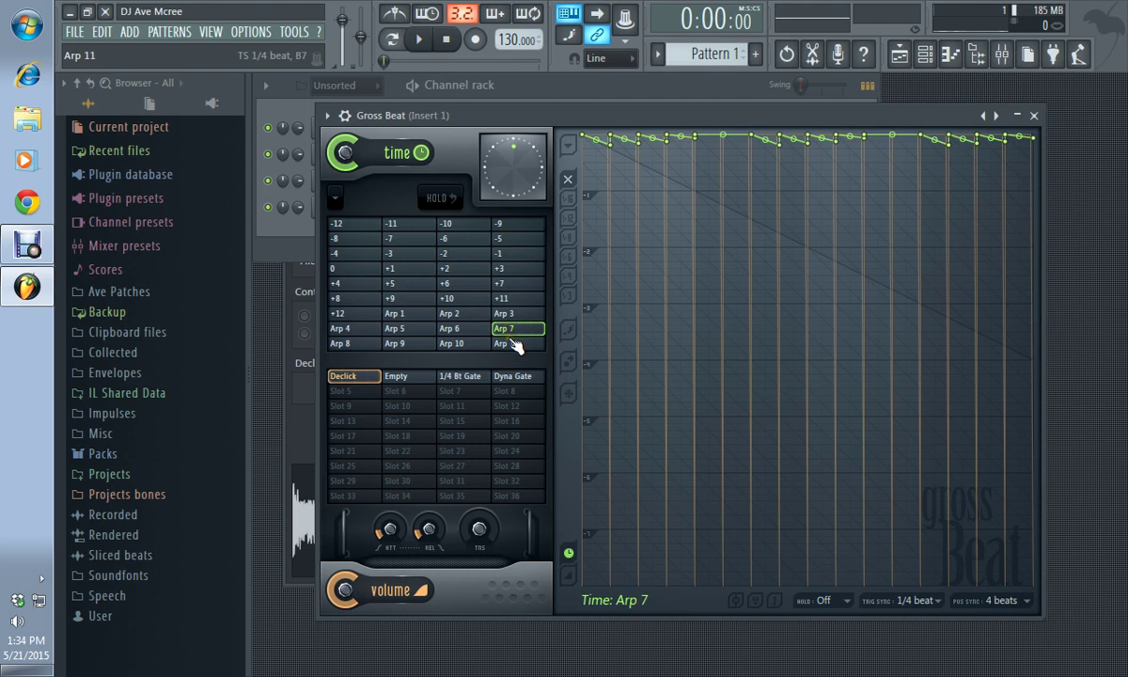
key("space")
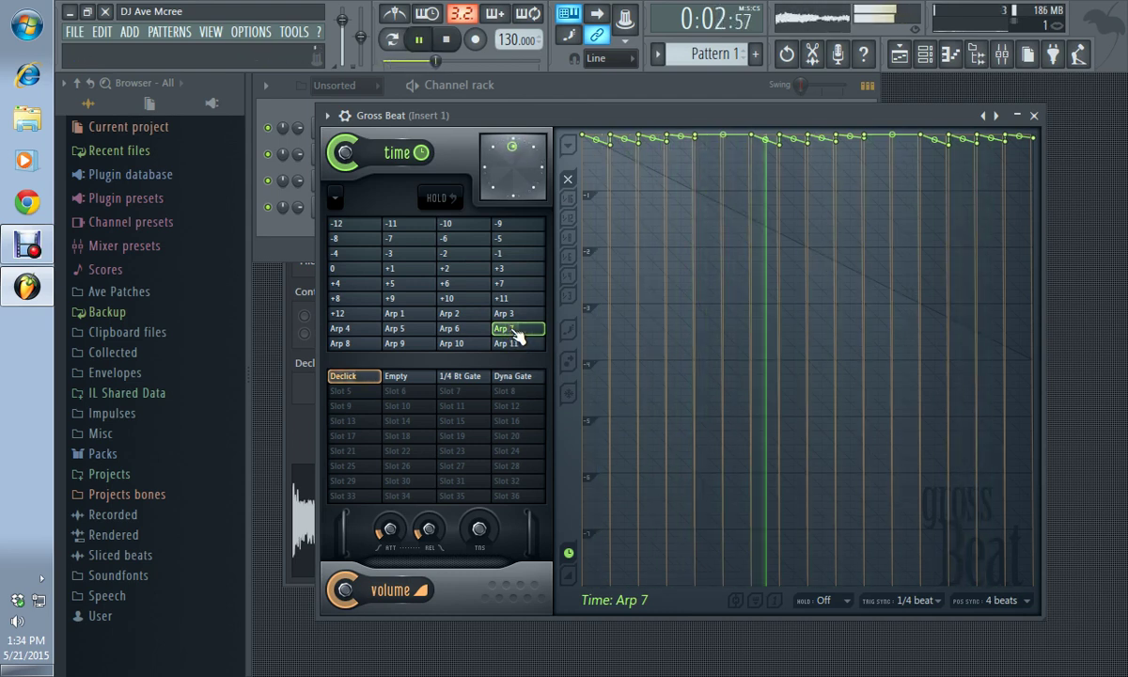
key("space")
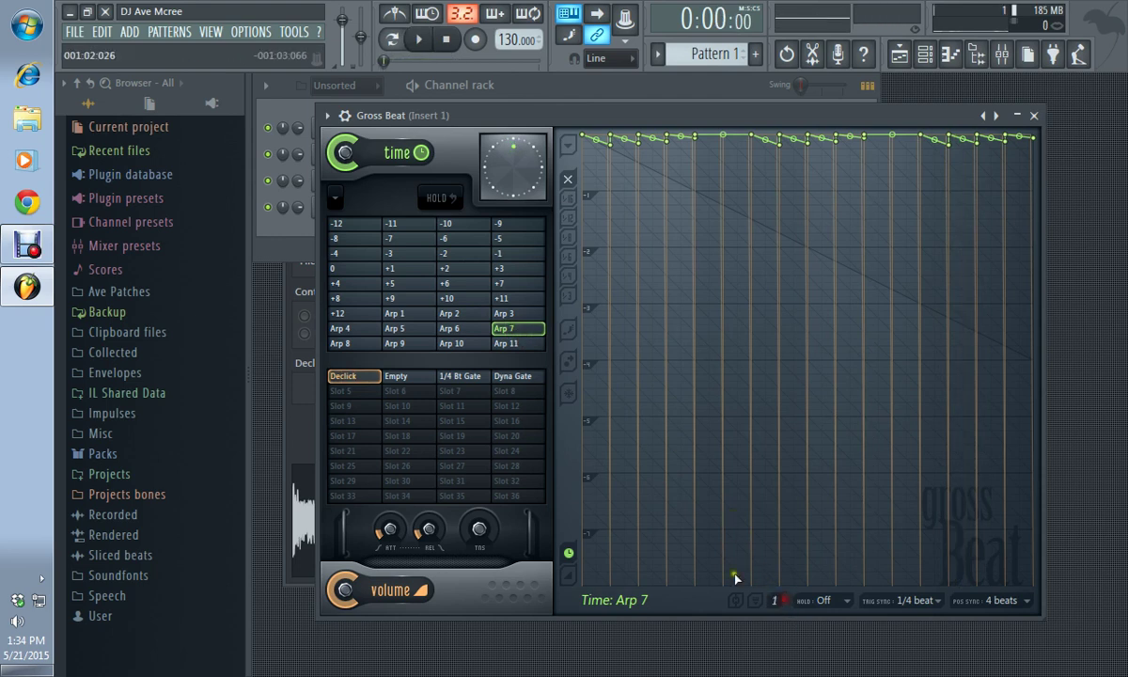
Play the pattern on Arp 7 with its "1" toggle on, switching the volume slot to Empty during playback.
key("space")
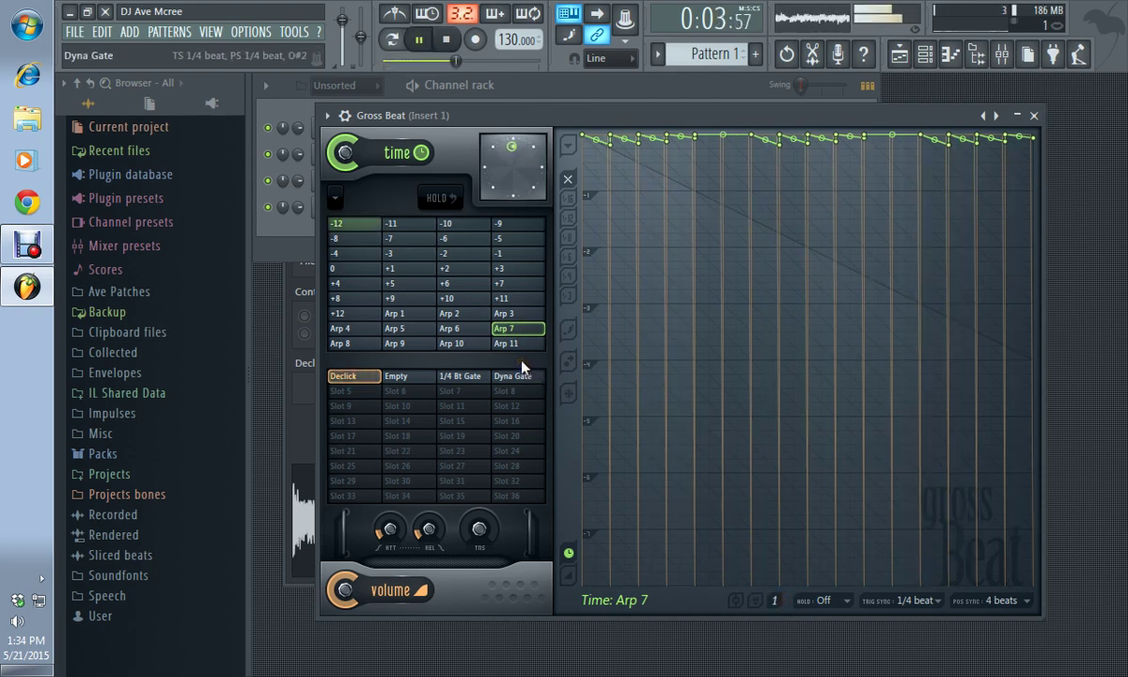
left_click(431, 376)
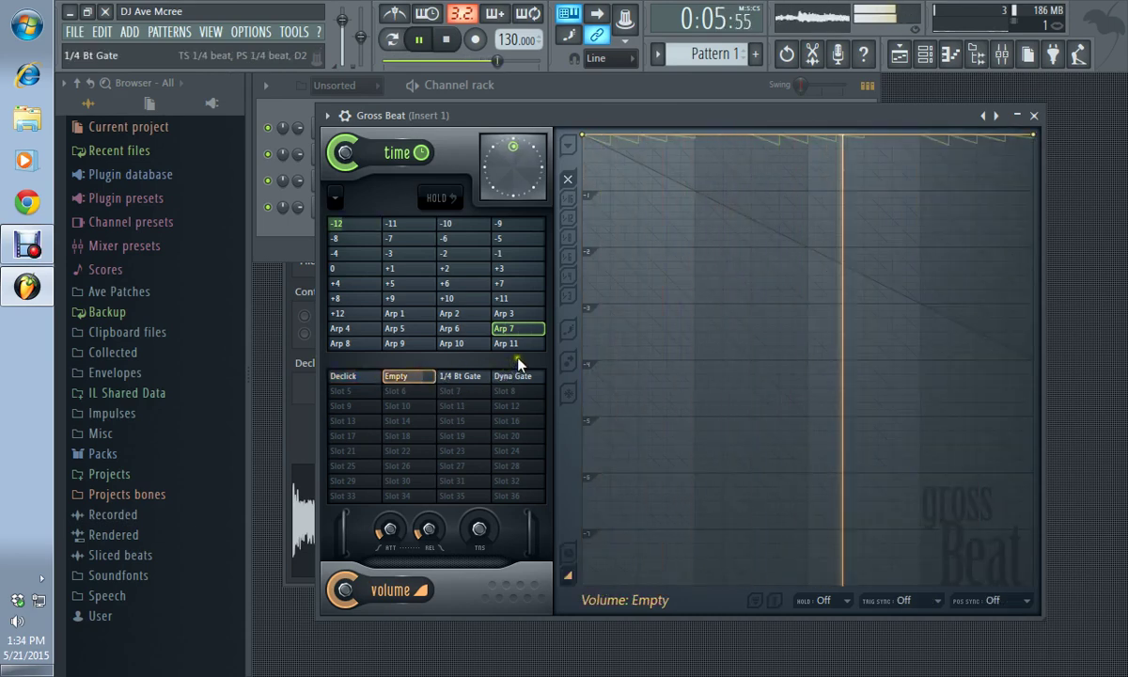
key("space")
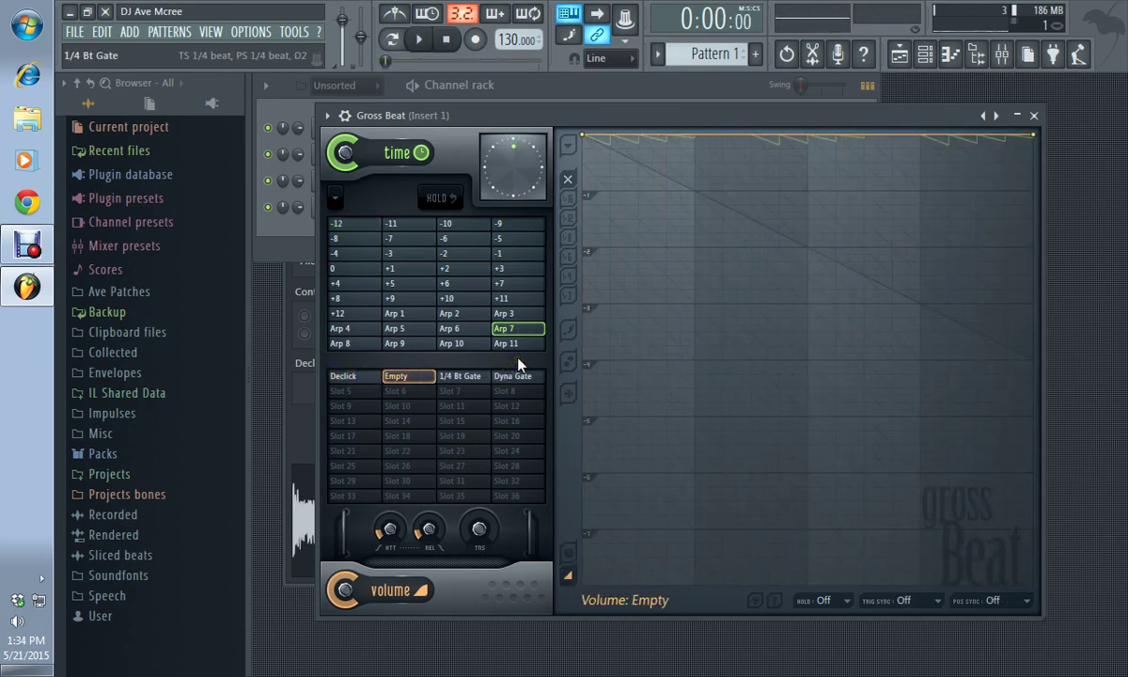
Load the Patterns preset and audition the Complex 10 time slot with its "1" toggle on.
left_click(331, 123)
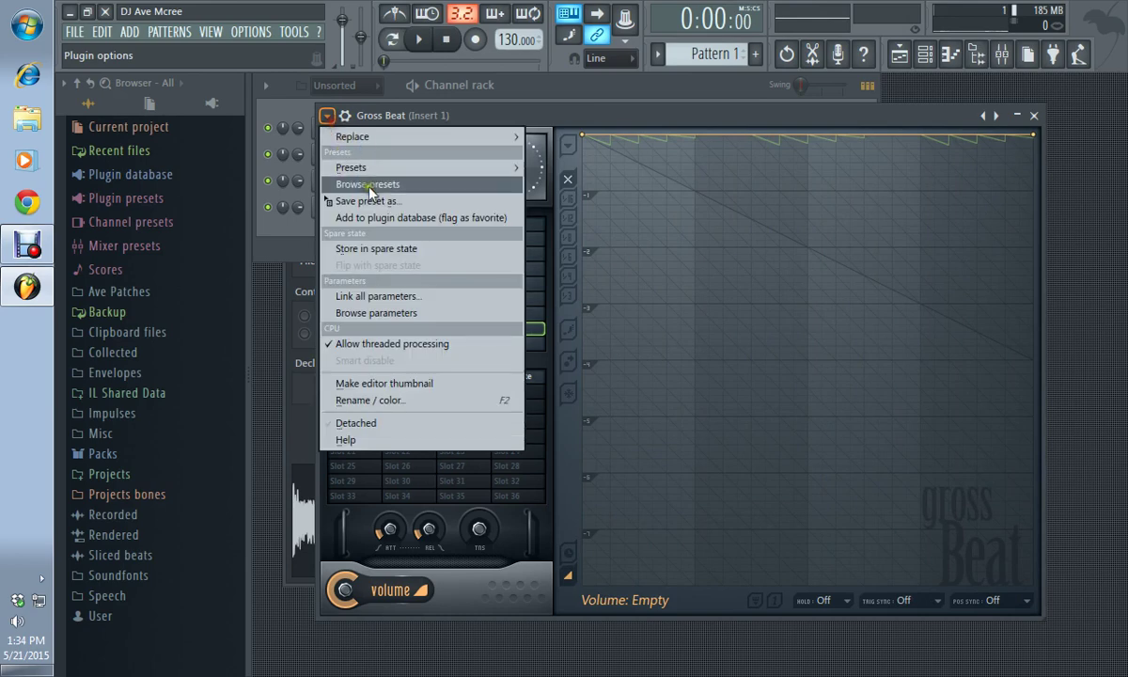
mouse_move(516, 177)
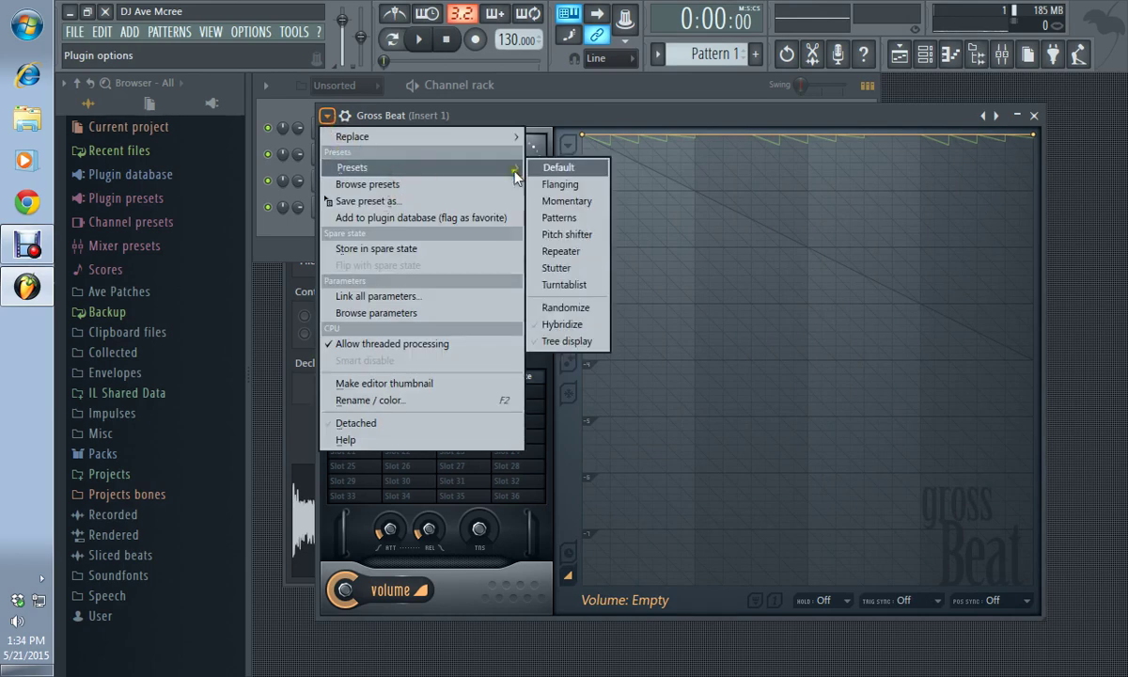
left_click(547, 217)
left_click(412, 300)
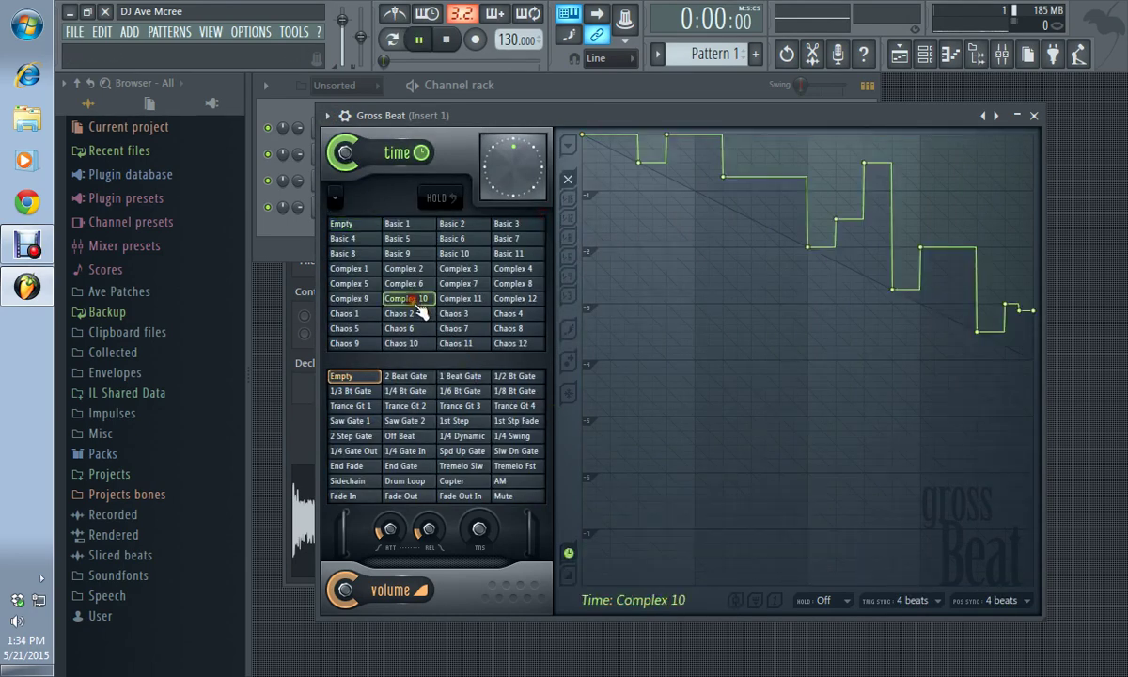
key("space")
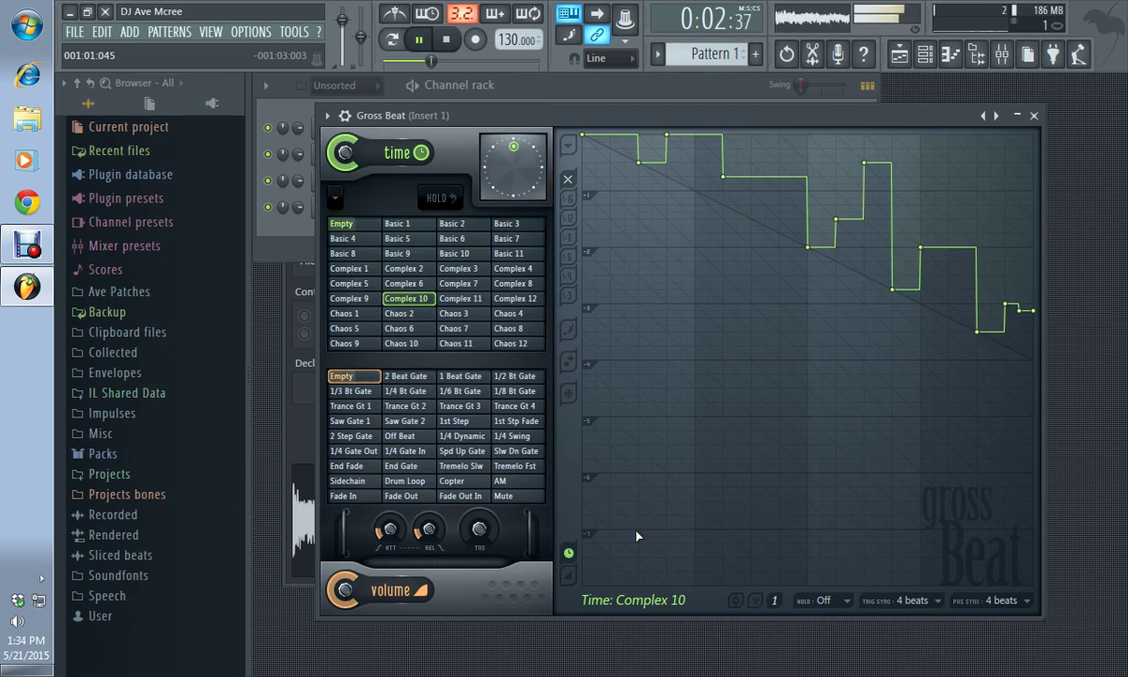
key("space")
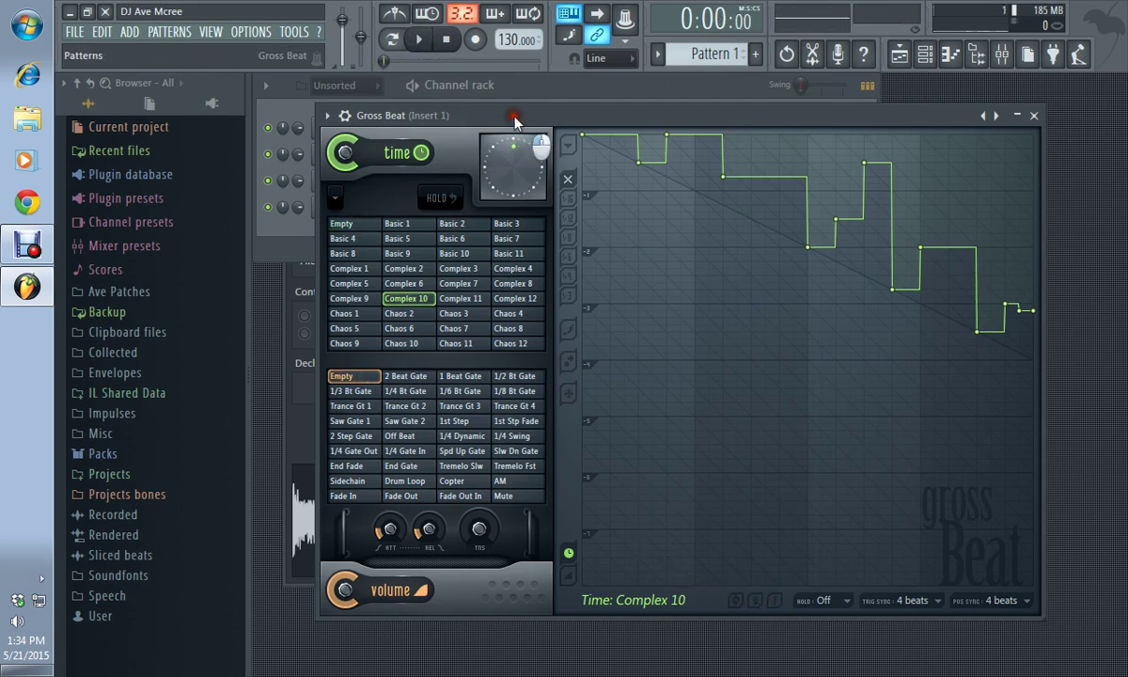
Bring the Channel rack in front of Gross Beat and insert a Fruity Keyboard Controller above the Kick channel.
mouse_move(514, 120)
left_mouse_down()
mouse_move(639, 135)
mouse_move(506, 119)
left_mouse_up()
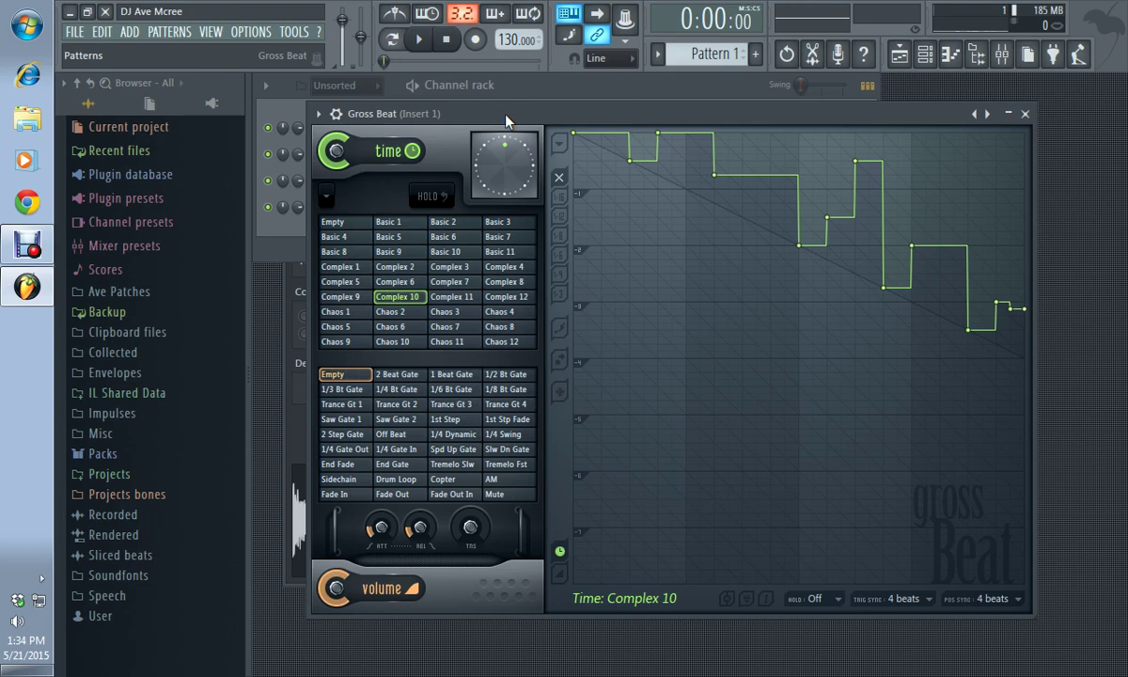
left_click(657, 92)
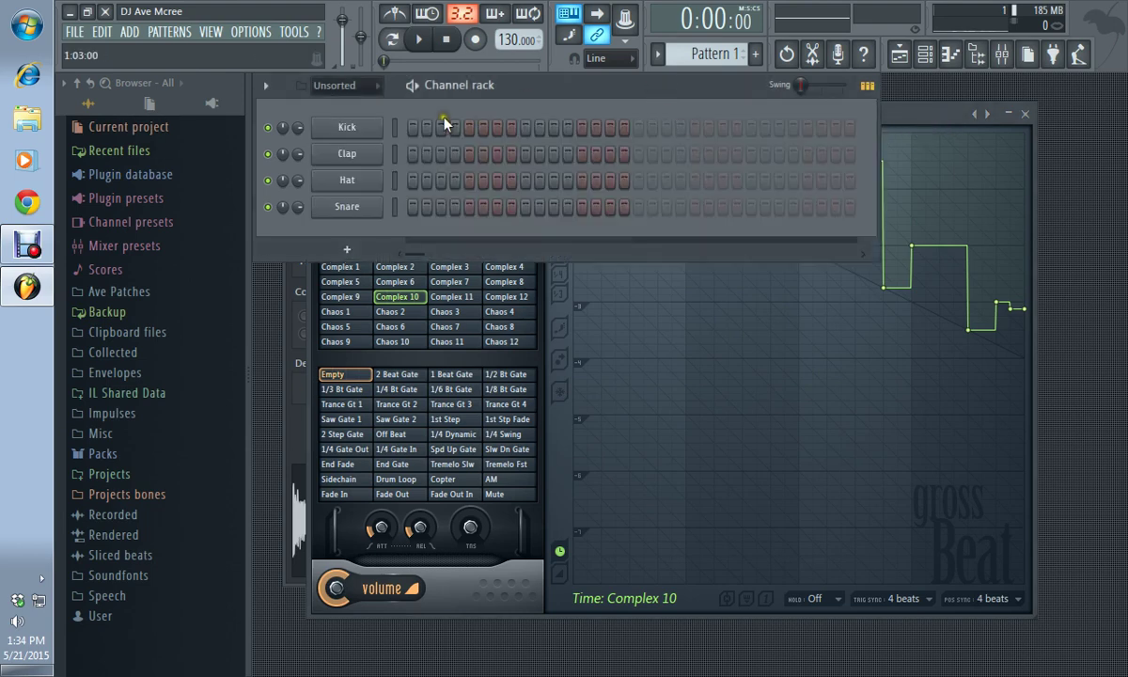
right_click(340, 127)
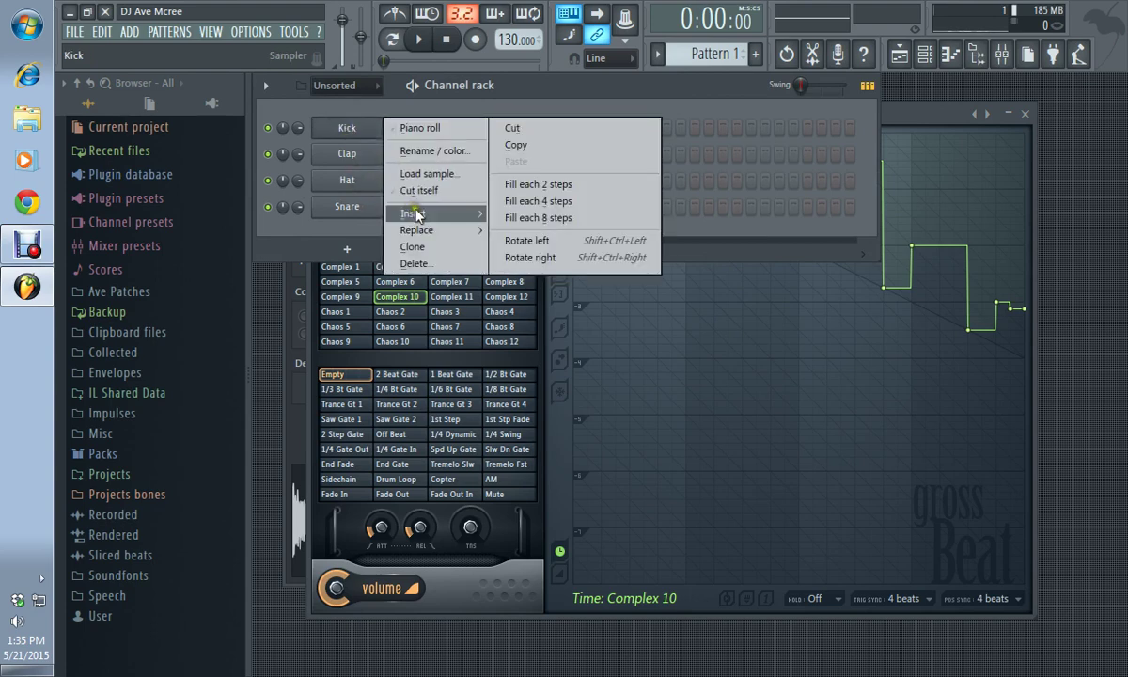
mouse_move(419, 217)
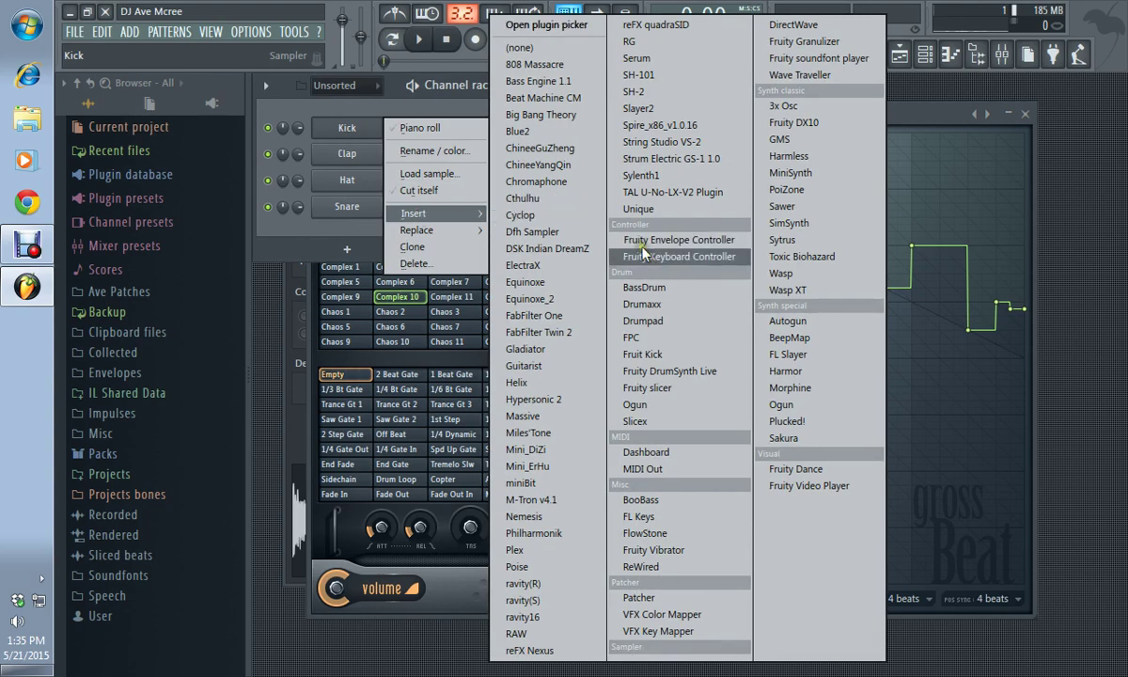
right_click(648, 261)
left_click(648, 262)
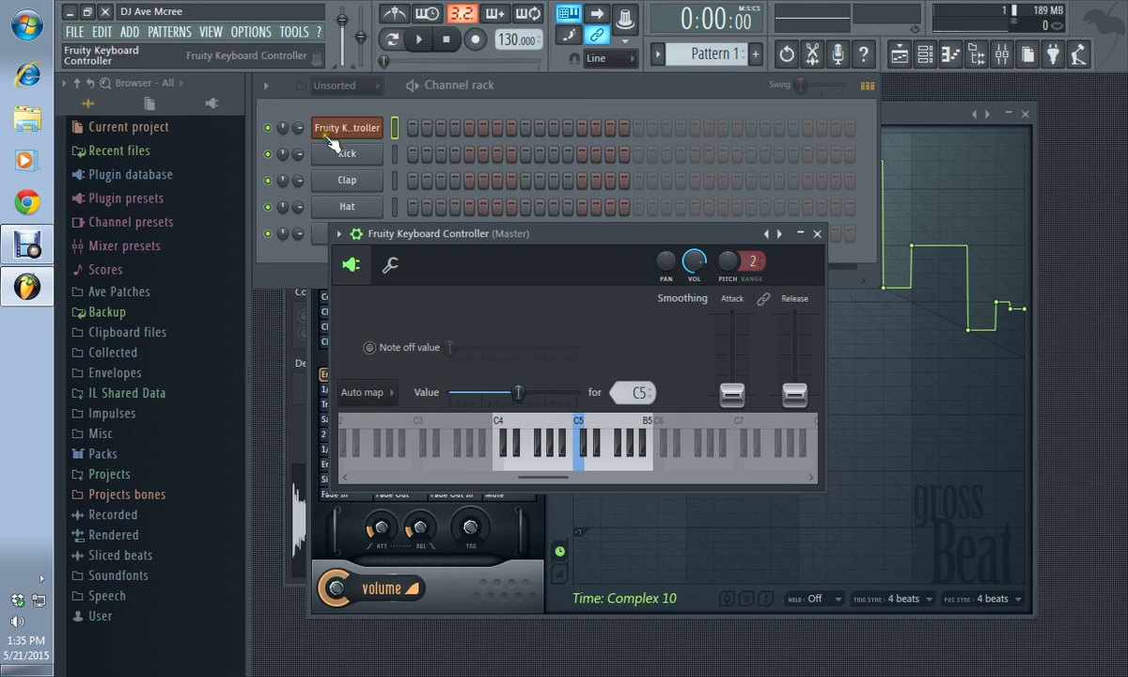
Delete the Fruity Keyboard Controller channel from the Channel rack.
right_click(376, 126)
left_click(413, 248)
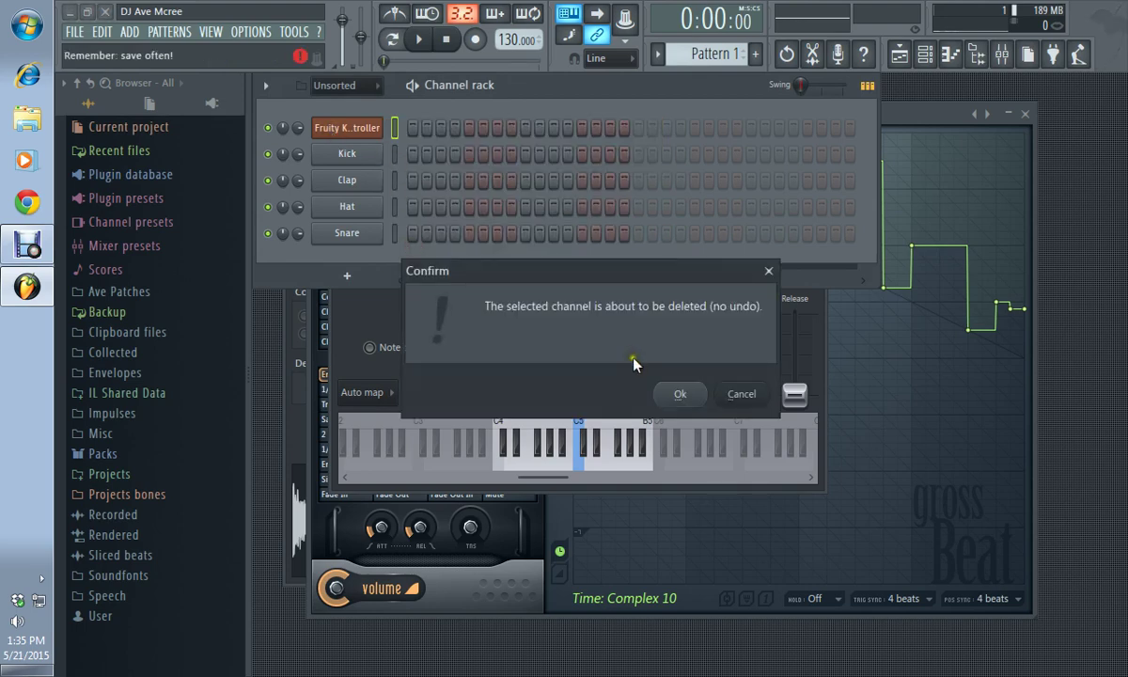
left_click(675, 394)
Insert the Fruity Keyboard Controller above the Kick channel again.
right_click(364, 133)
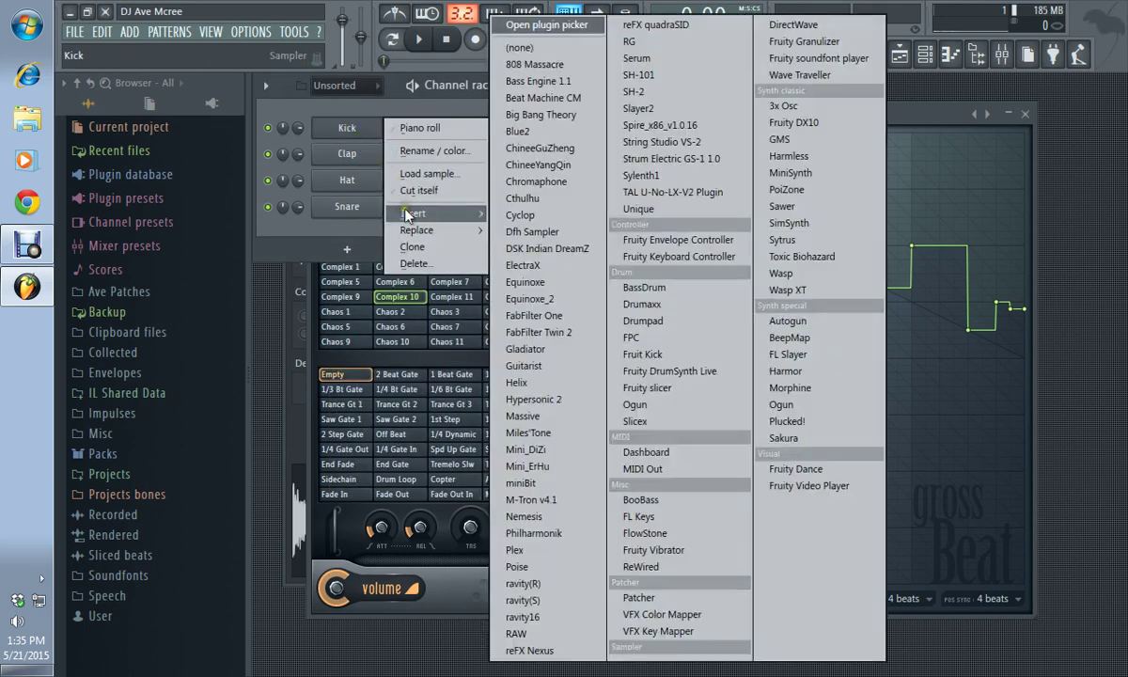
mouse_move(407, 215)
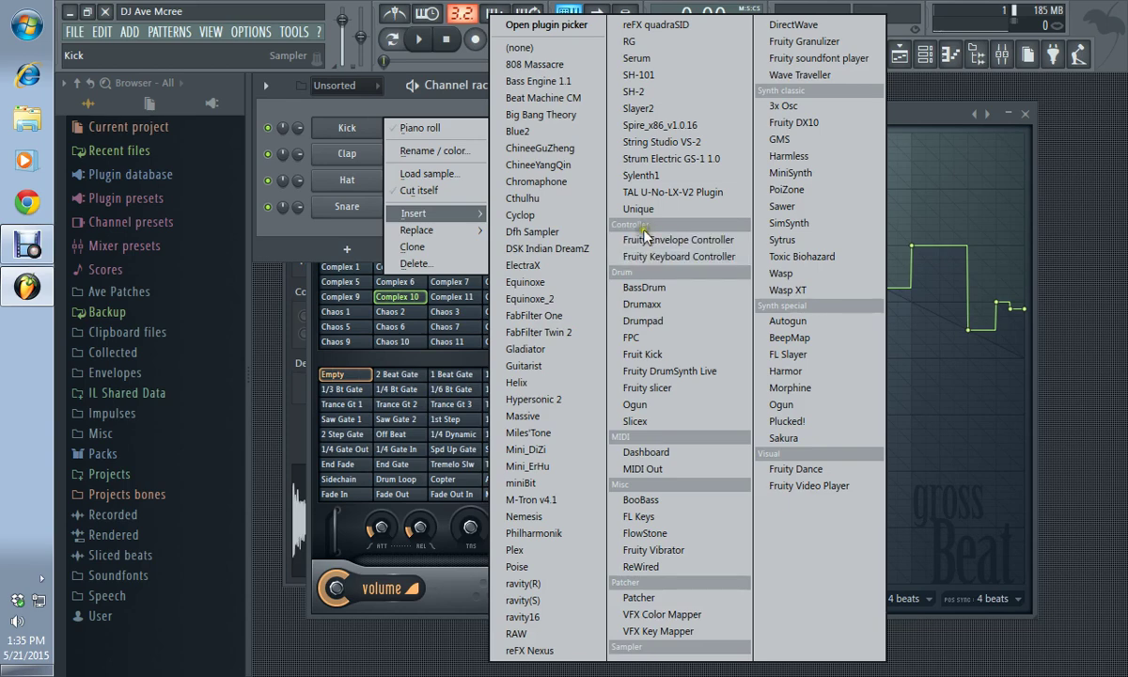
left_click(664, 268)
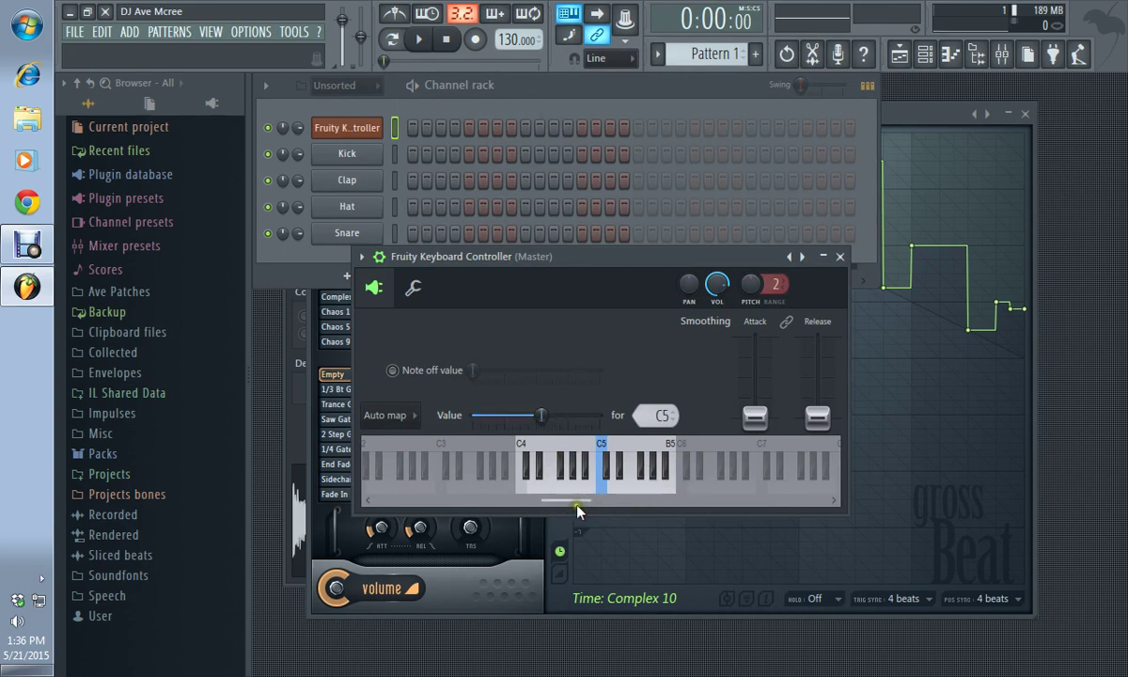
Extend the Fruity Keyboard Controller's key range across the whole keyboard and auto map it to white and black keys.
left_click_drag(513, 469, 362, 455)
left_click_drag(394, 501, 619, 502)
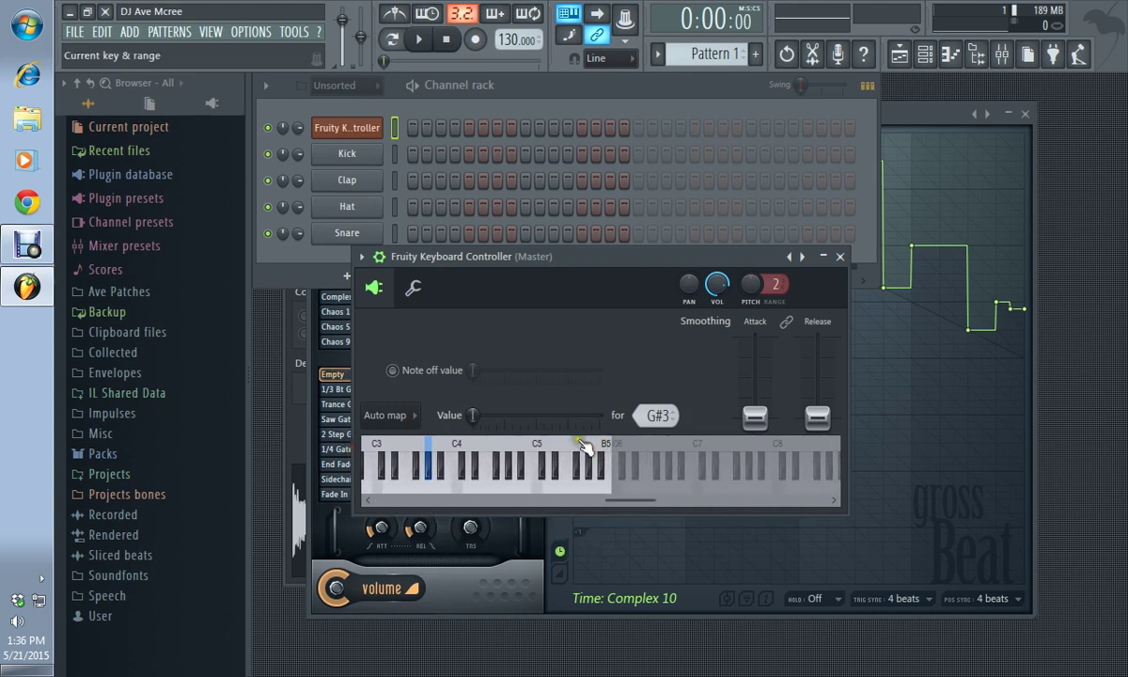
left_click_drag(611, 451, 888, 437)
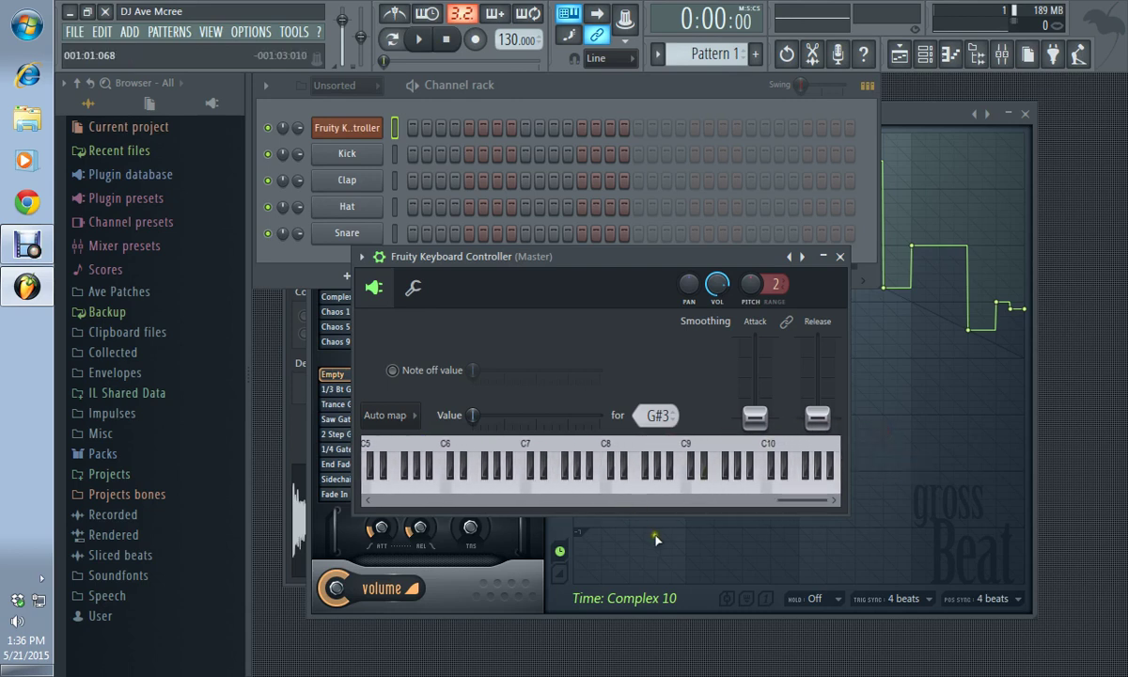
left_click_drag(793, 501, 425, 440)
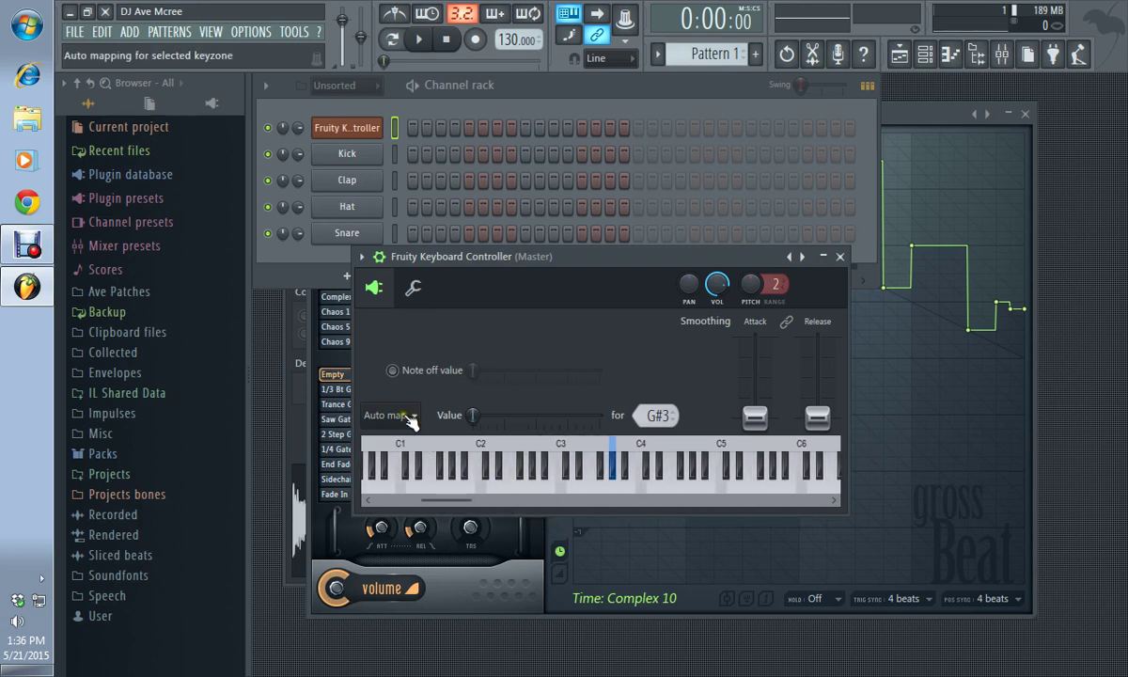
left_click(385, 414)
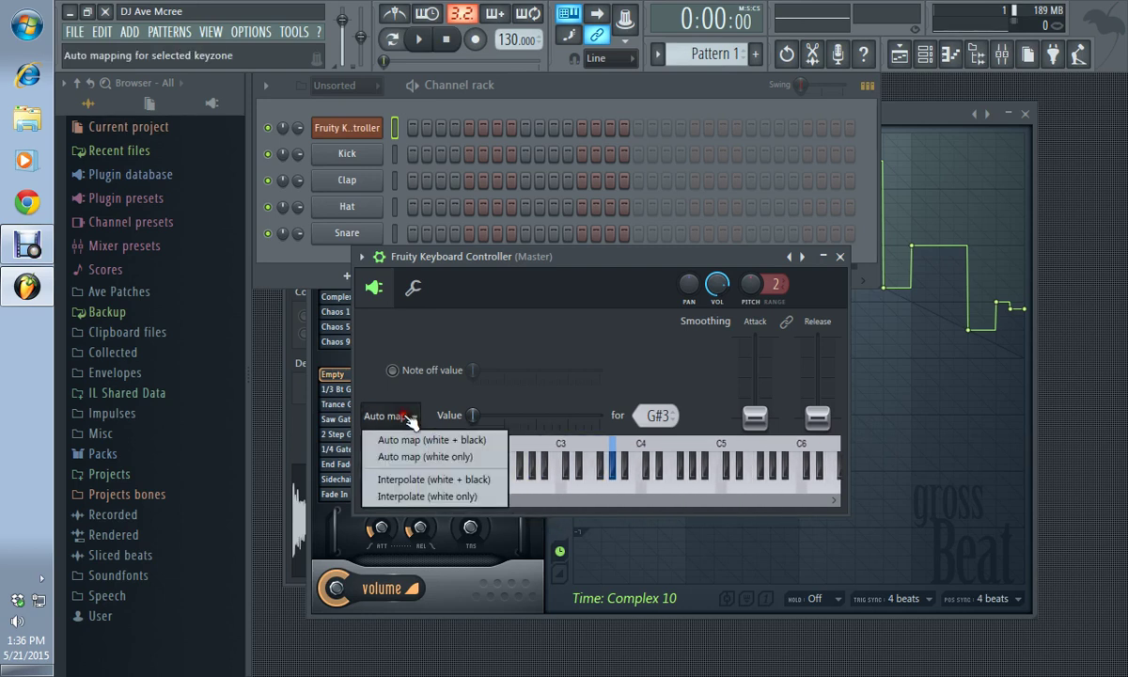
left_click(444, 443)
Bring Gross Beat in front of the Fruity Keyboard Controller and select the Basic 1 time slot.
left_click(908, 109)
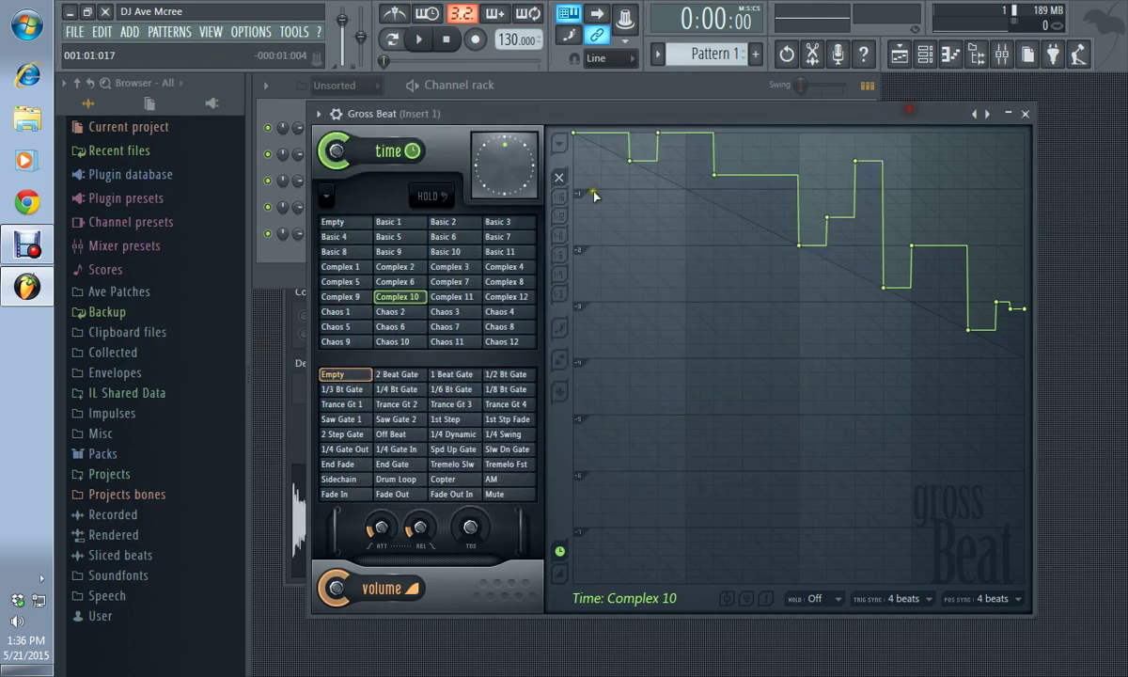
left_click(356, 227)
right_click(356, 227)
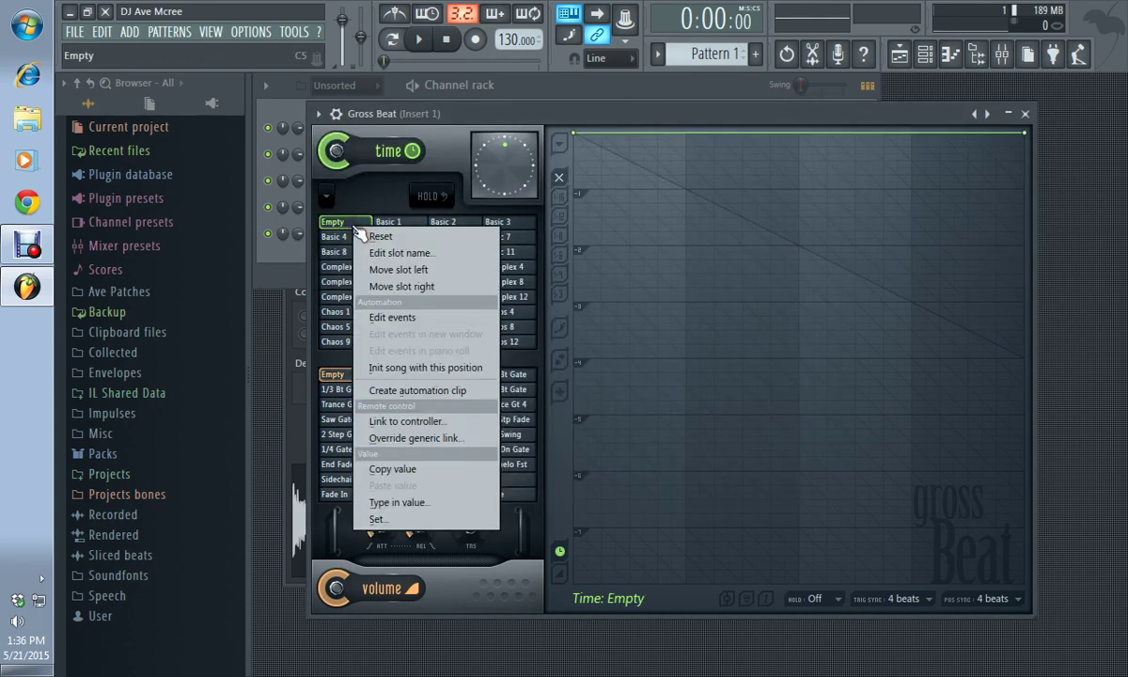
left_click(378, 220)
left_click(387, 222)
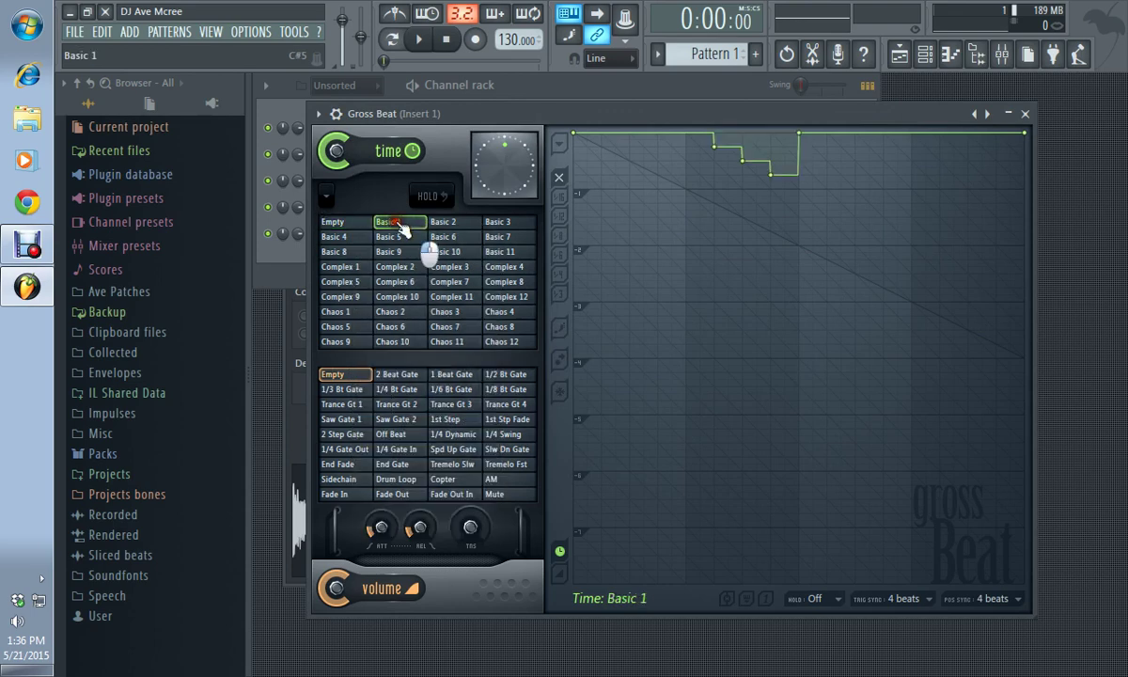
Open the controller link settings for the Basic 1 time slot and accept them.
right_click(401, 231)
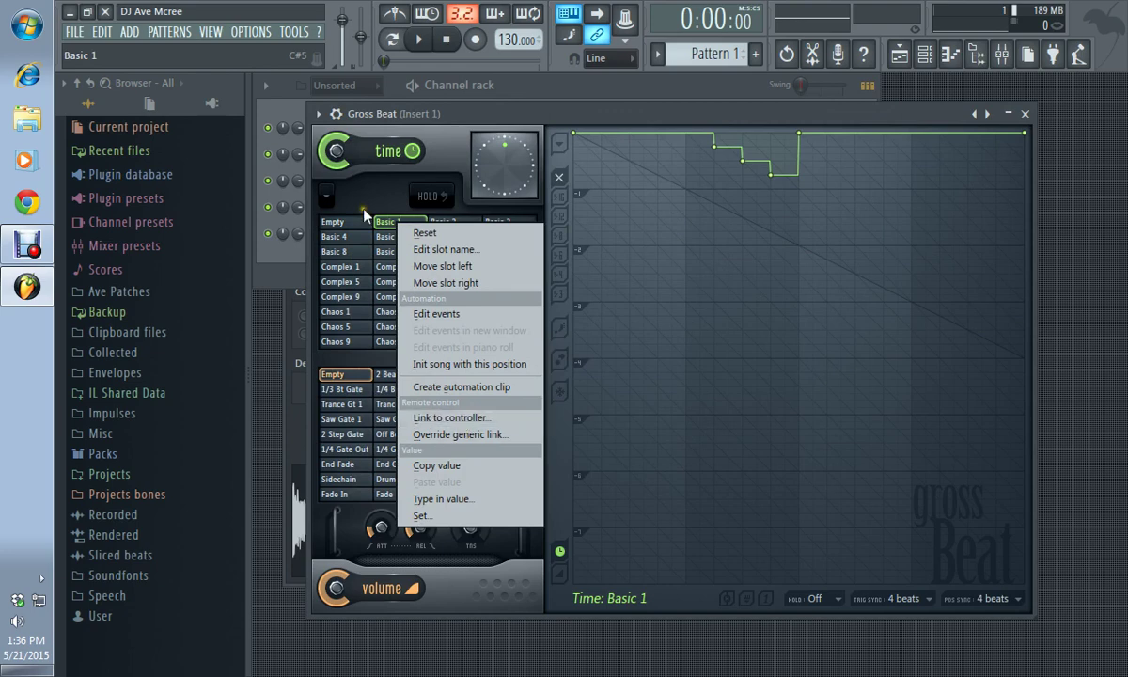
right_click(363, 212)
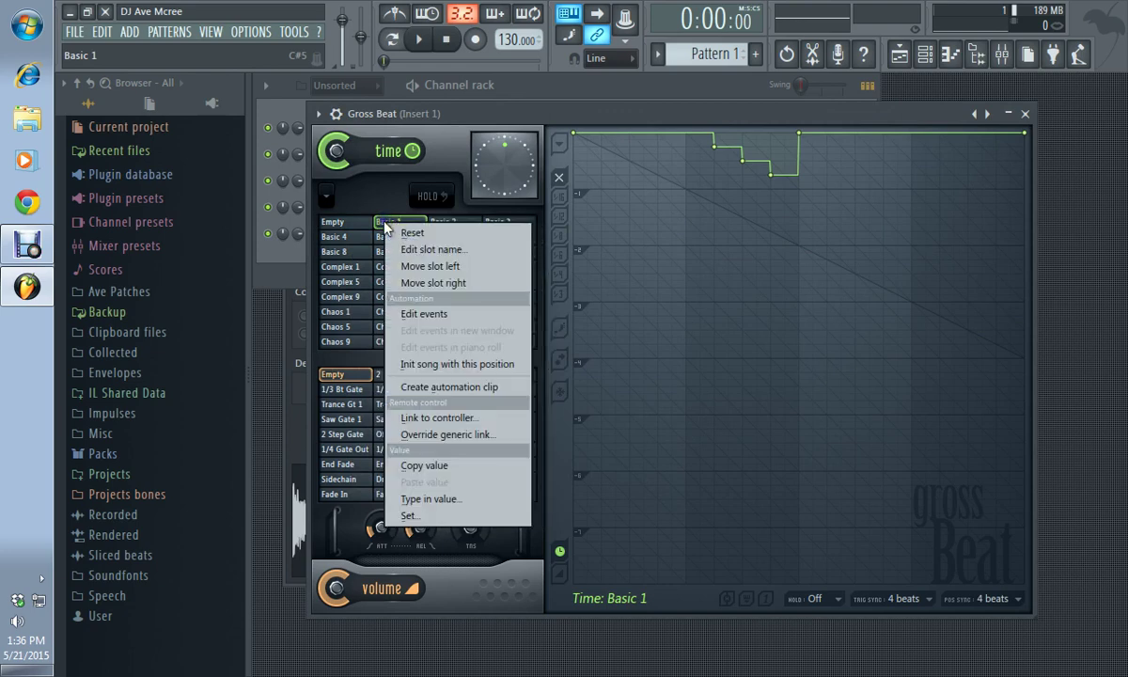
left_click(445, 422)
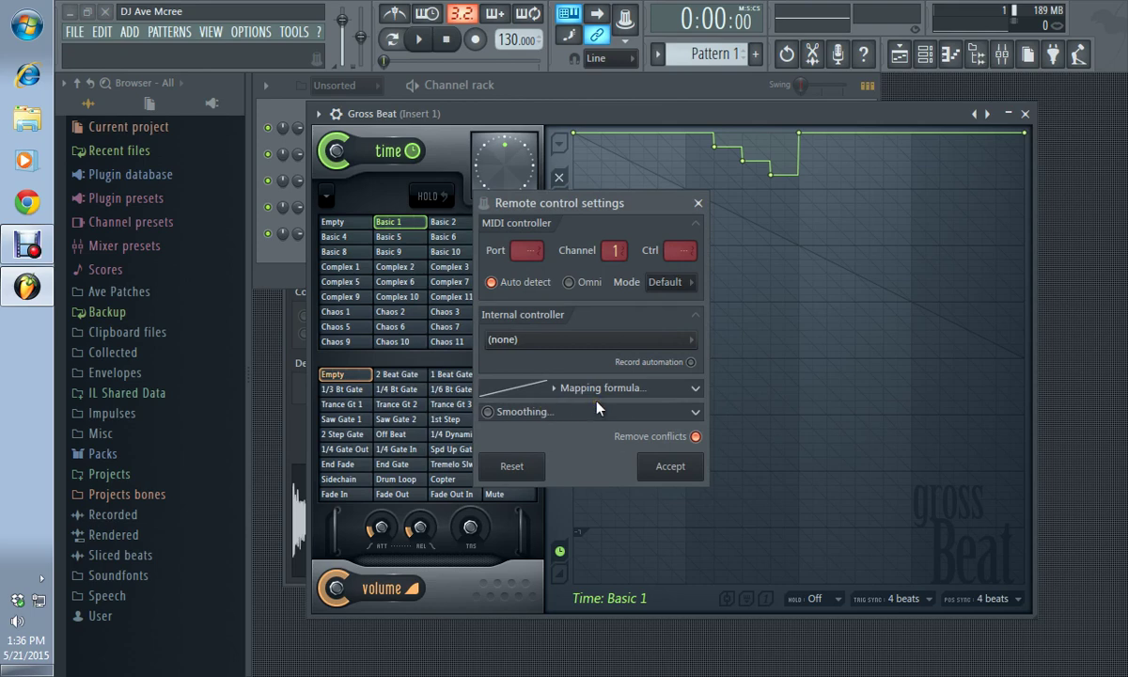
left_click(667, 467)
Bring the Channel rack to the front, audition Pattern 1 with the Fruity Keyboard Controller channel selected, and stop playback.
left_click(715, 87)
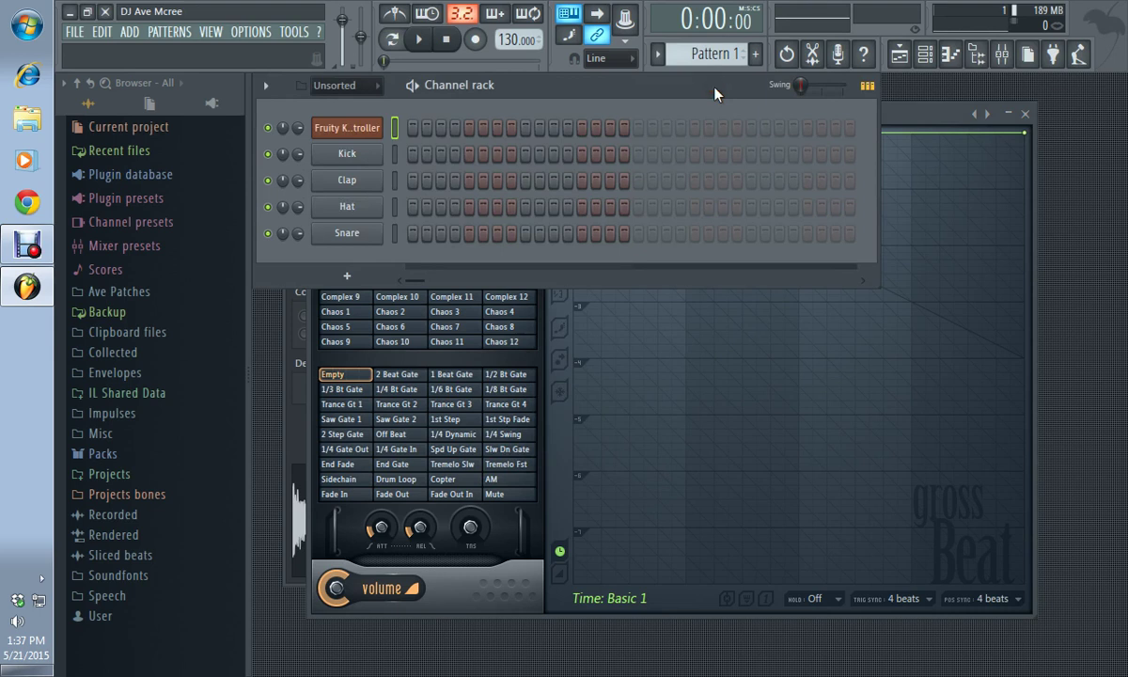
key("space")
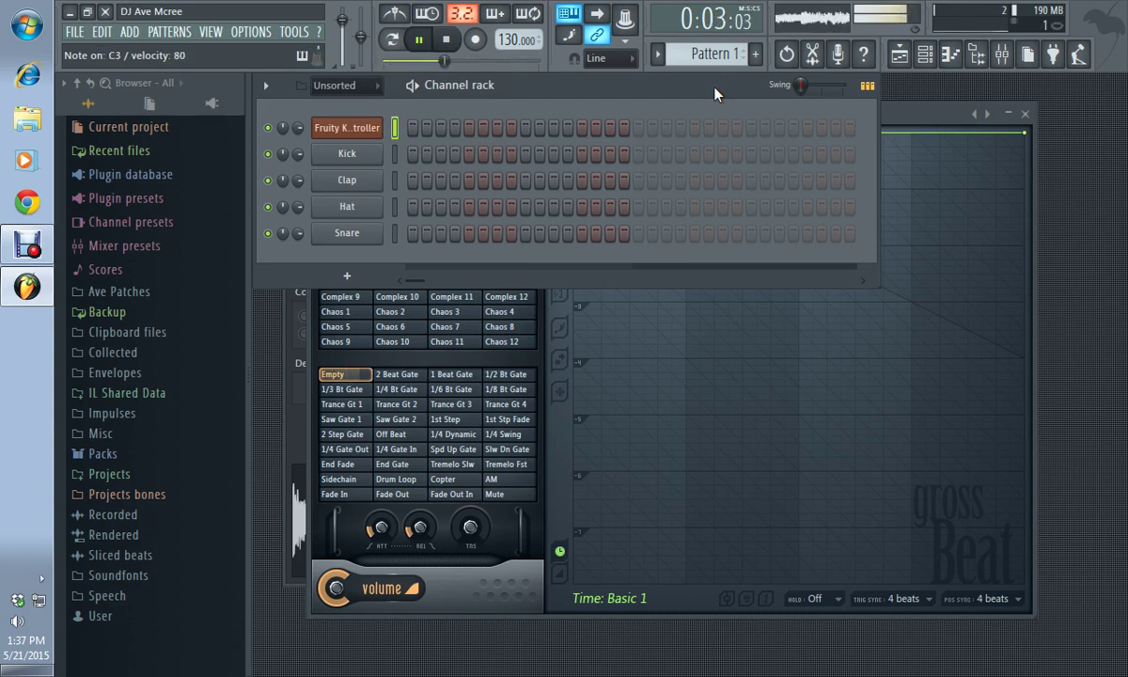
key("space")
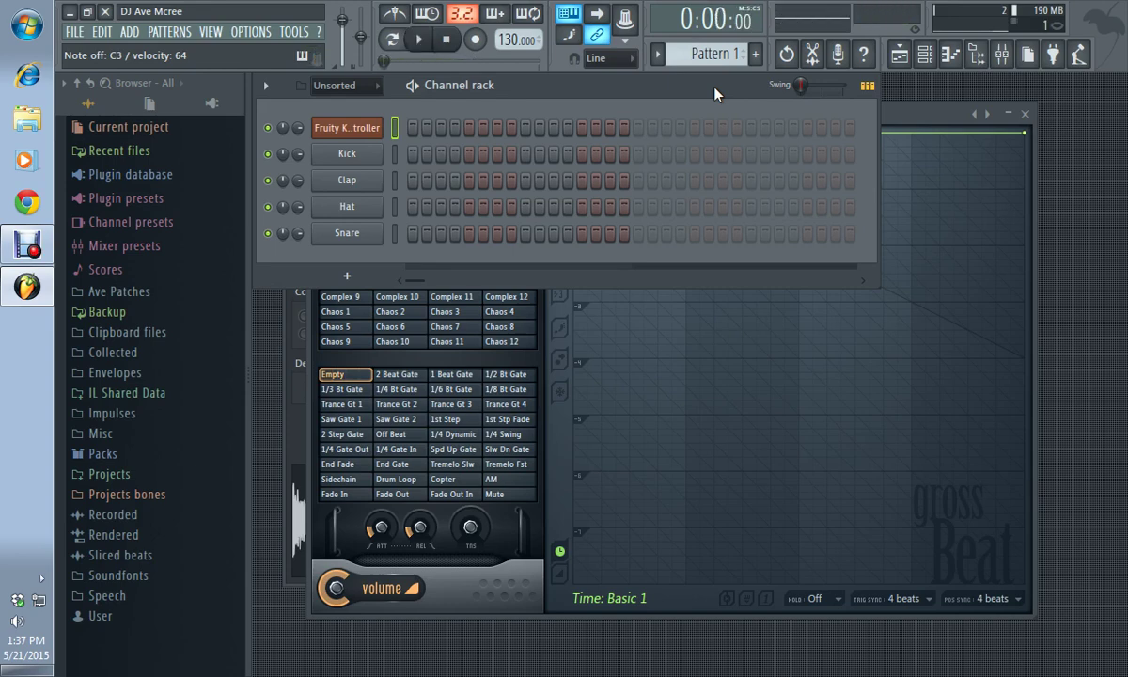